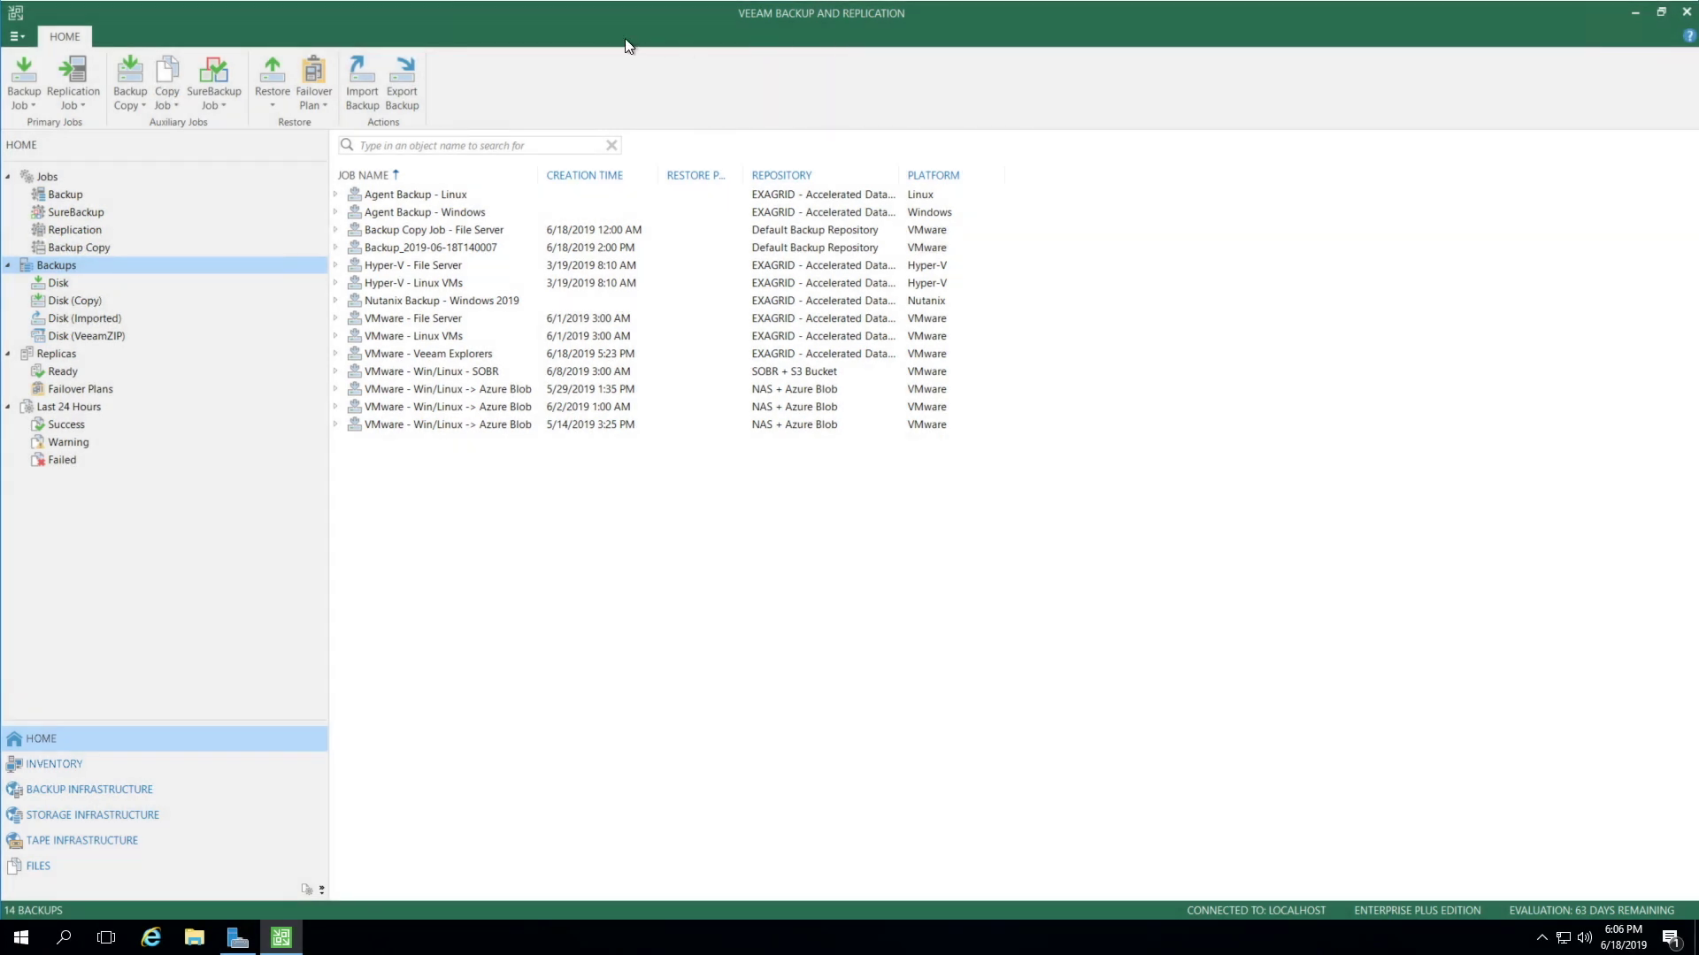
Filter Backups to Disk, expand the VMware - Veeam Explorers job and select ATLSRP2016
click(57, 282)
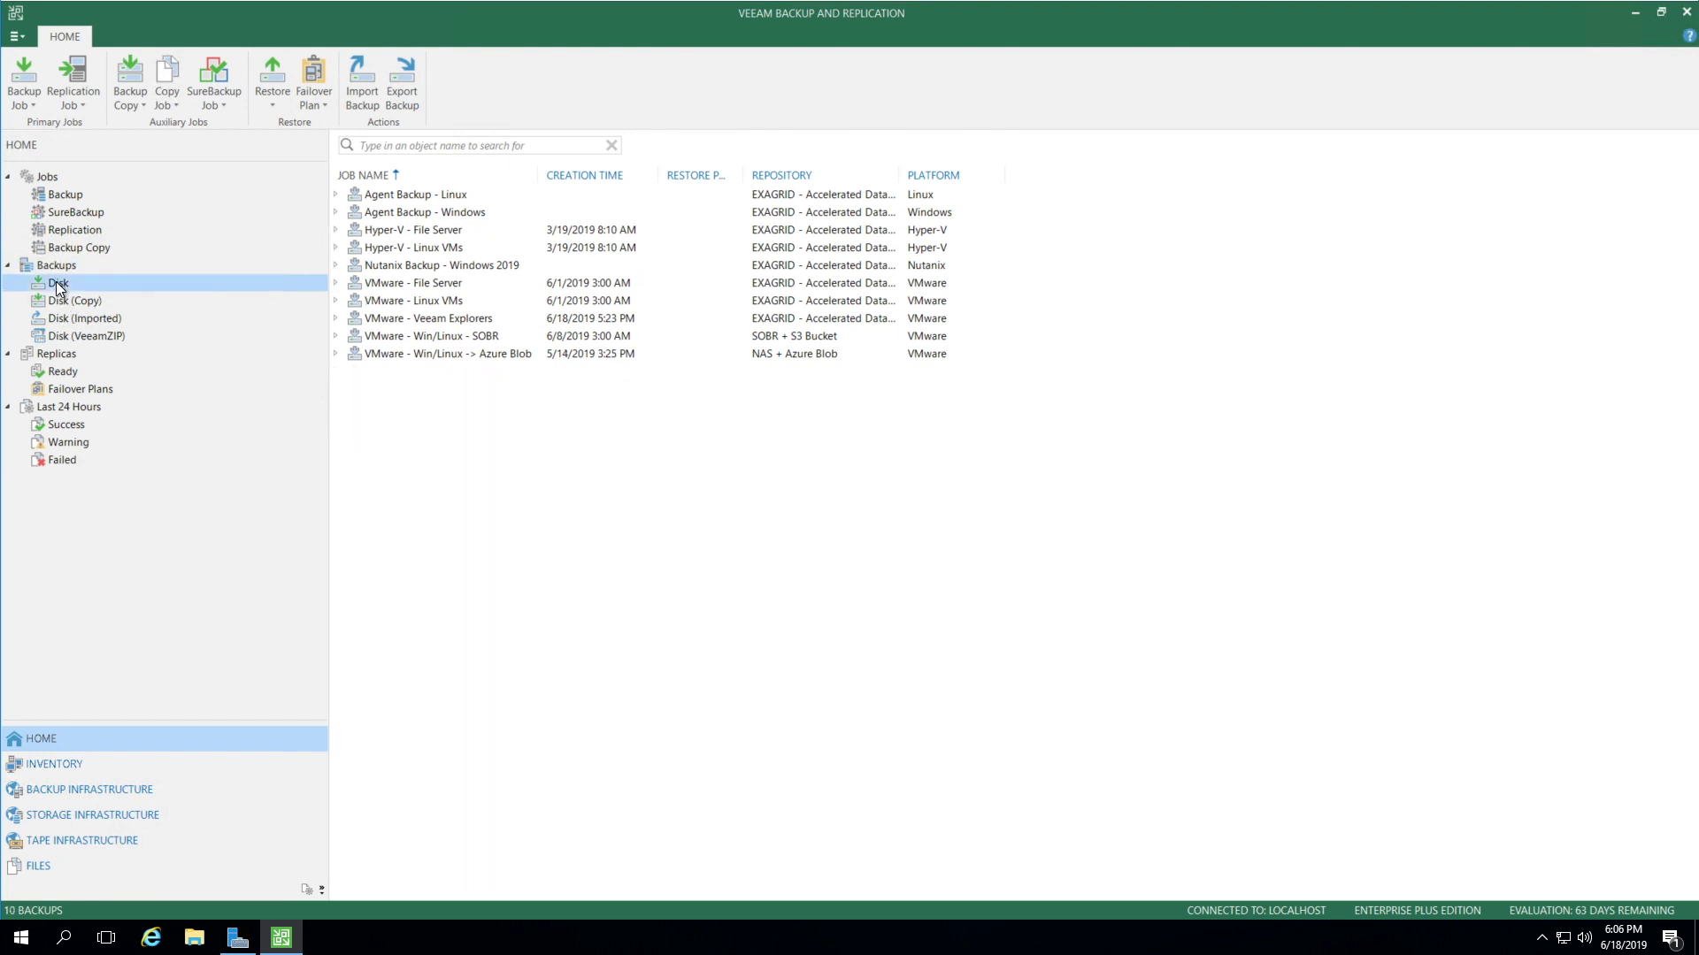
click(387, 318)
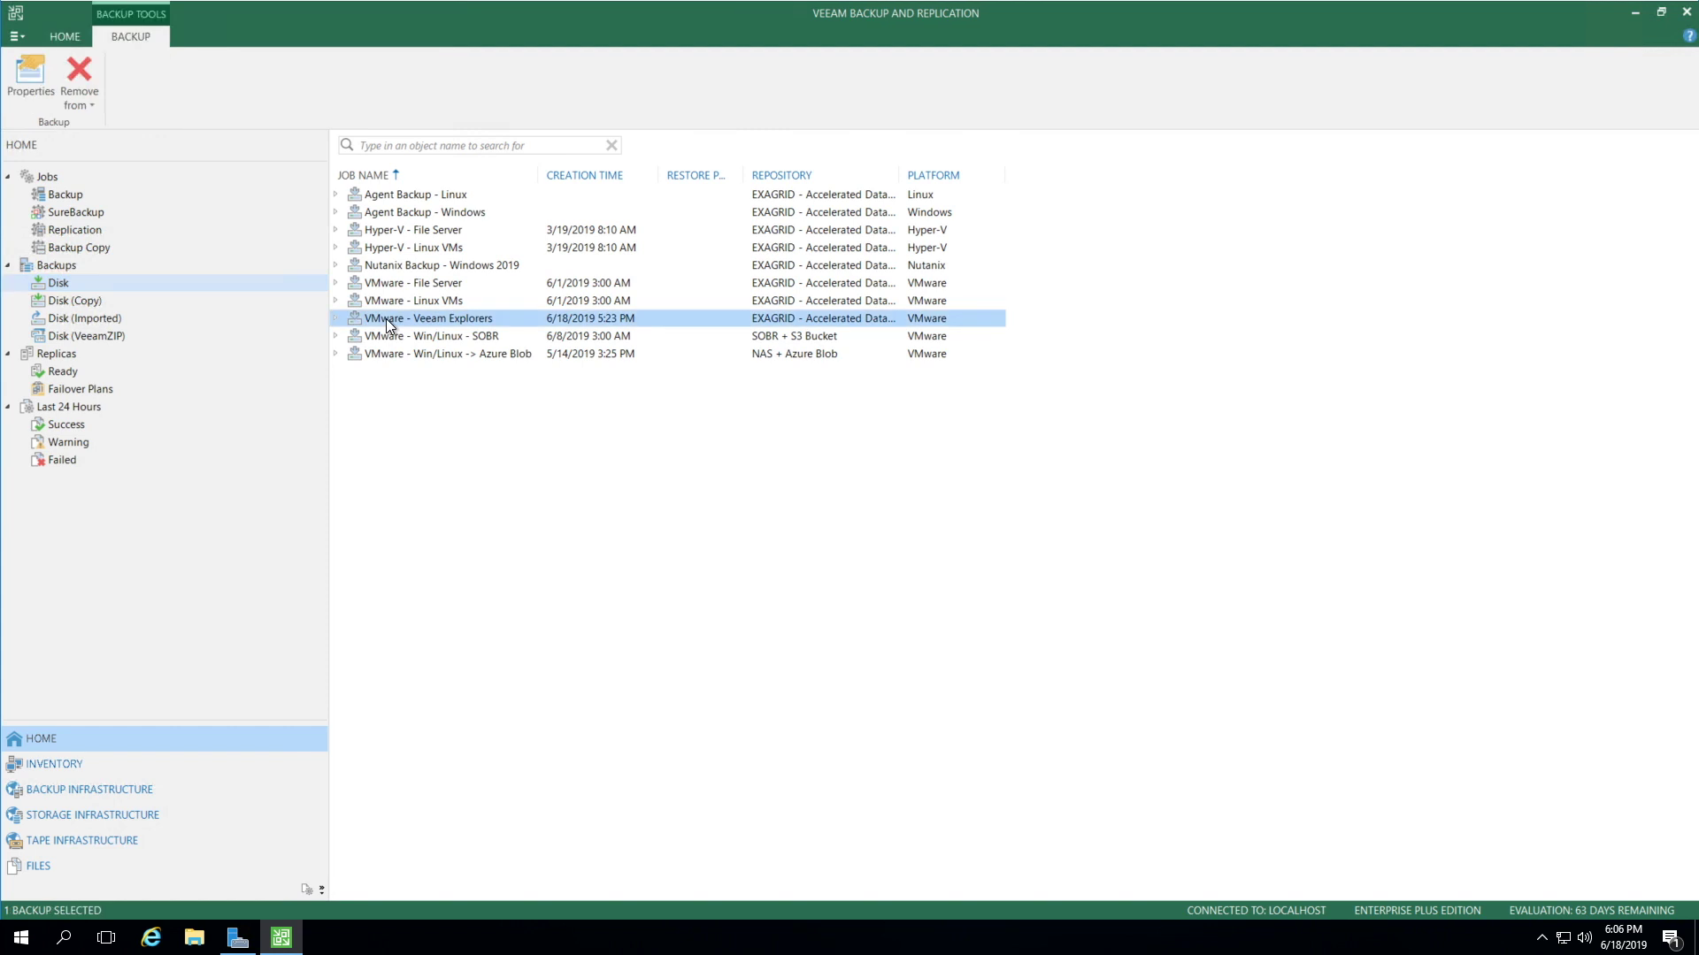
click(336, 318)
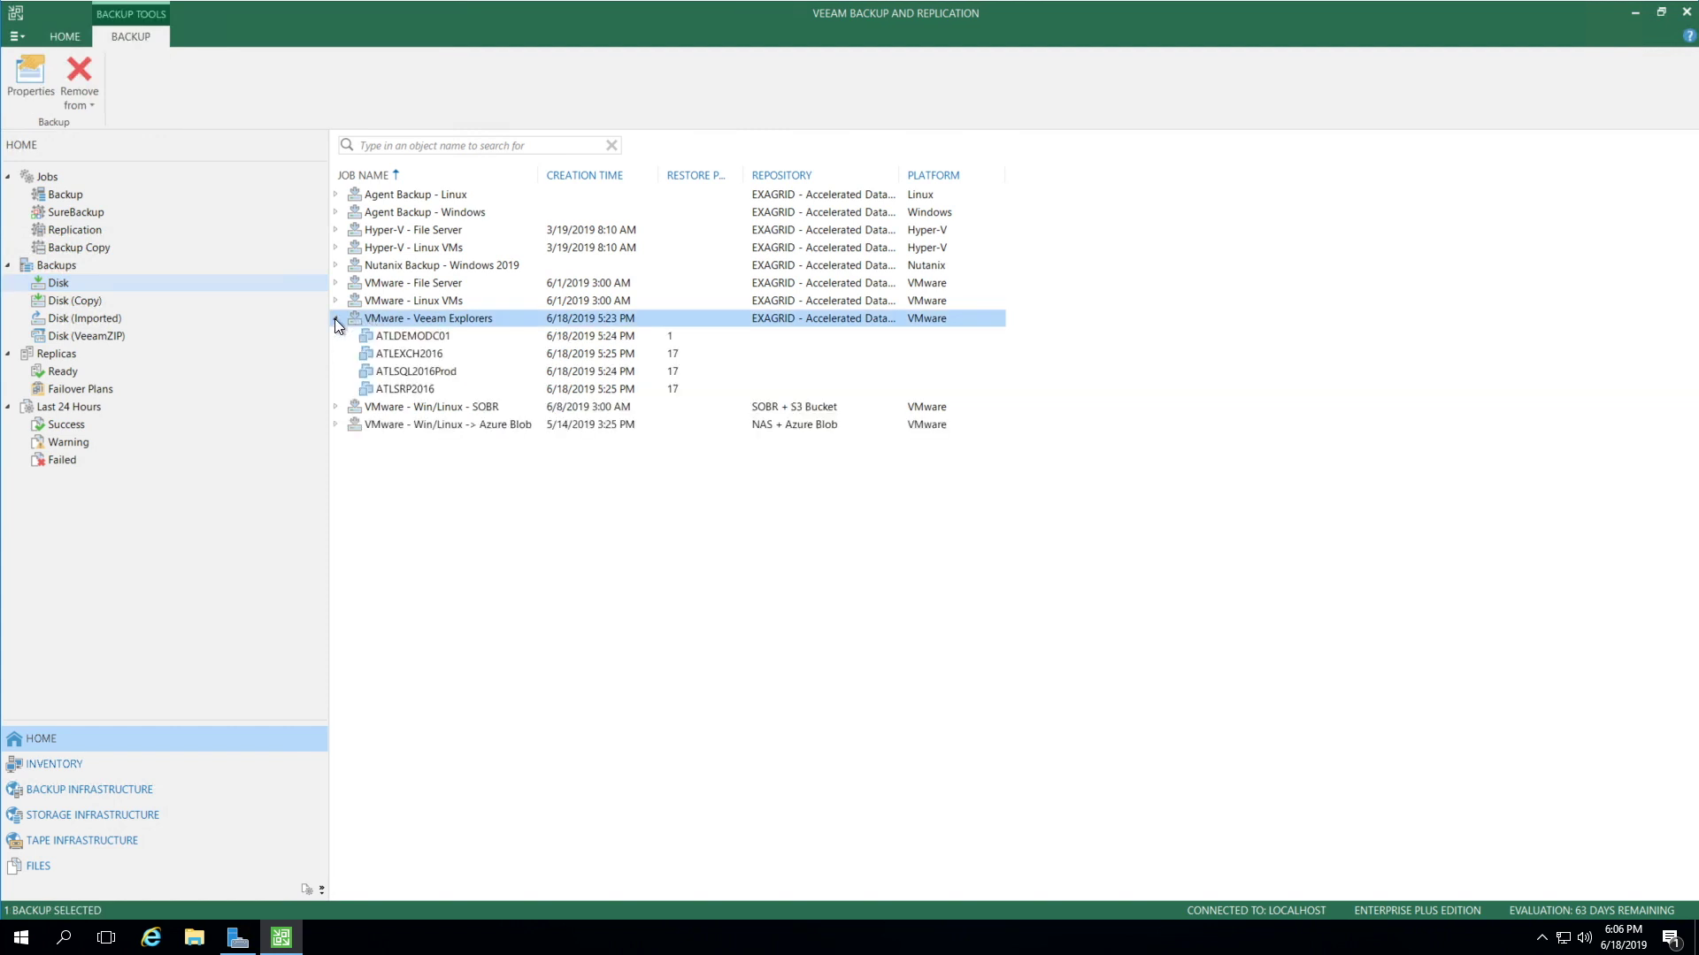
click(417, 390)
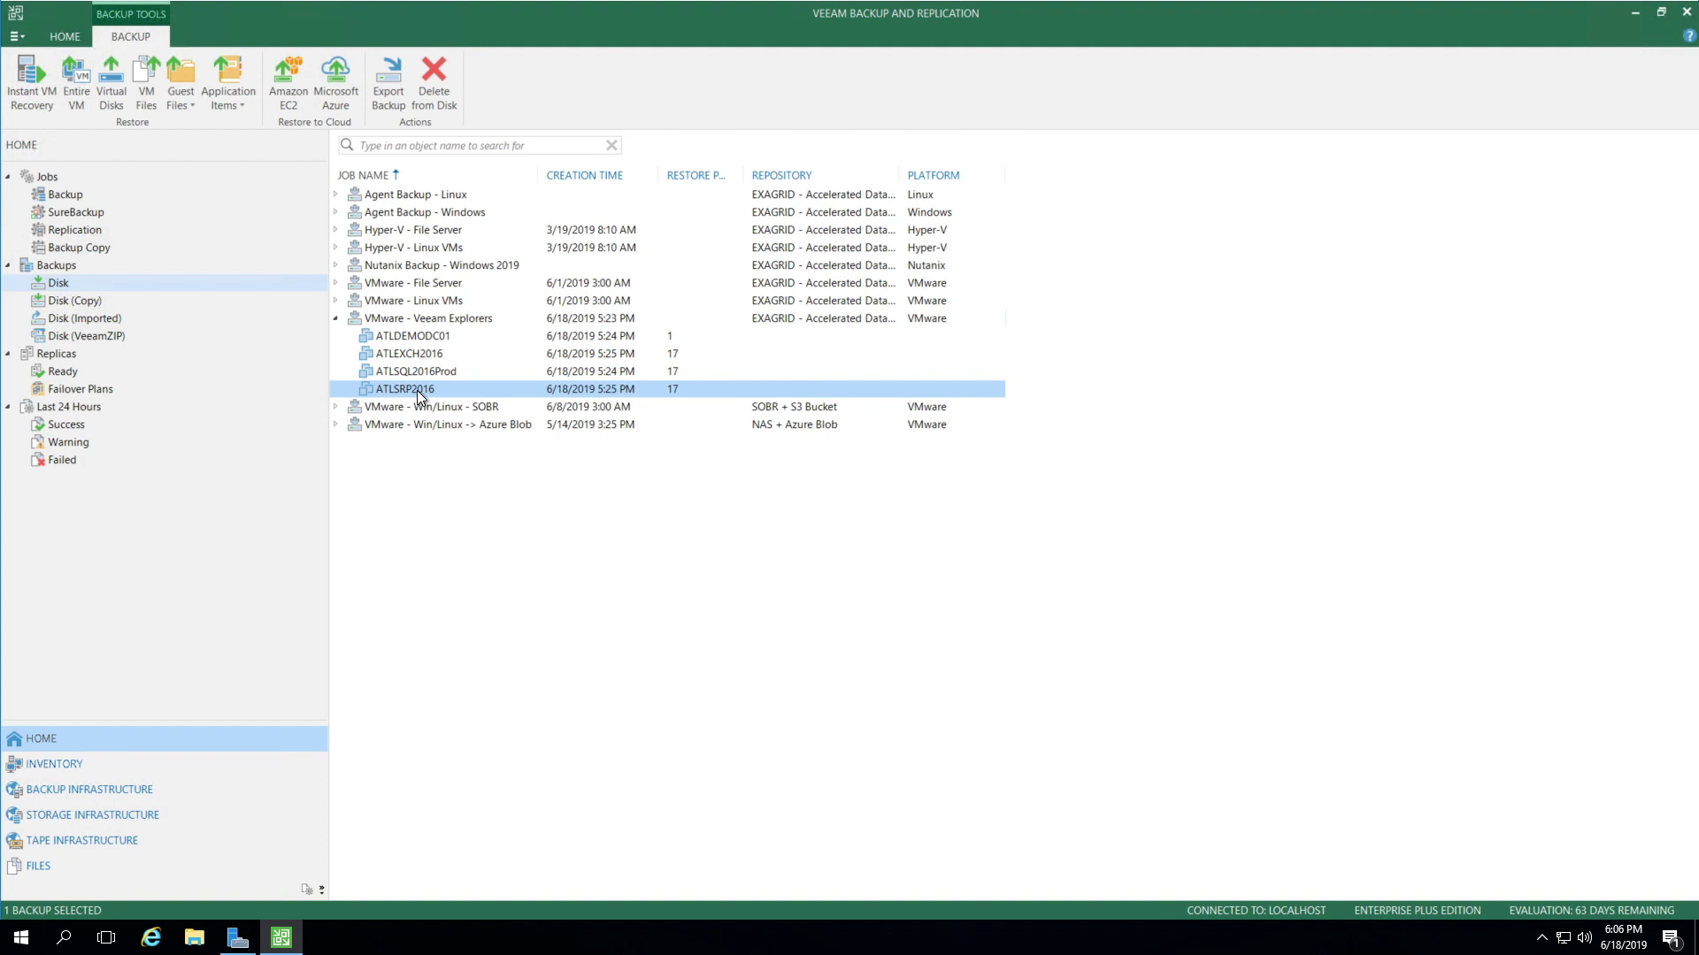
right_click(417, 390)
mouse_move(537, 501)
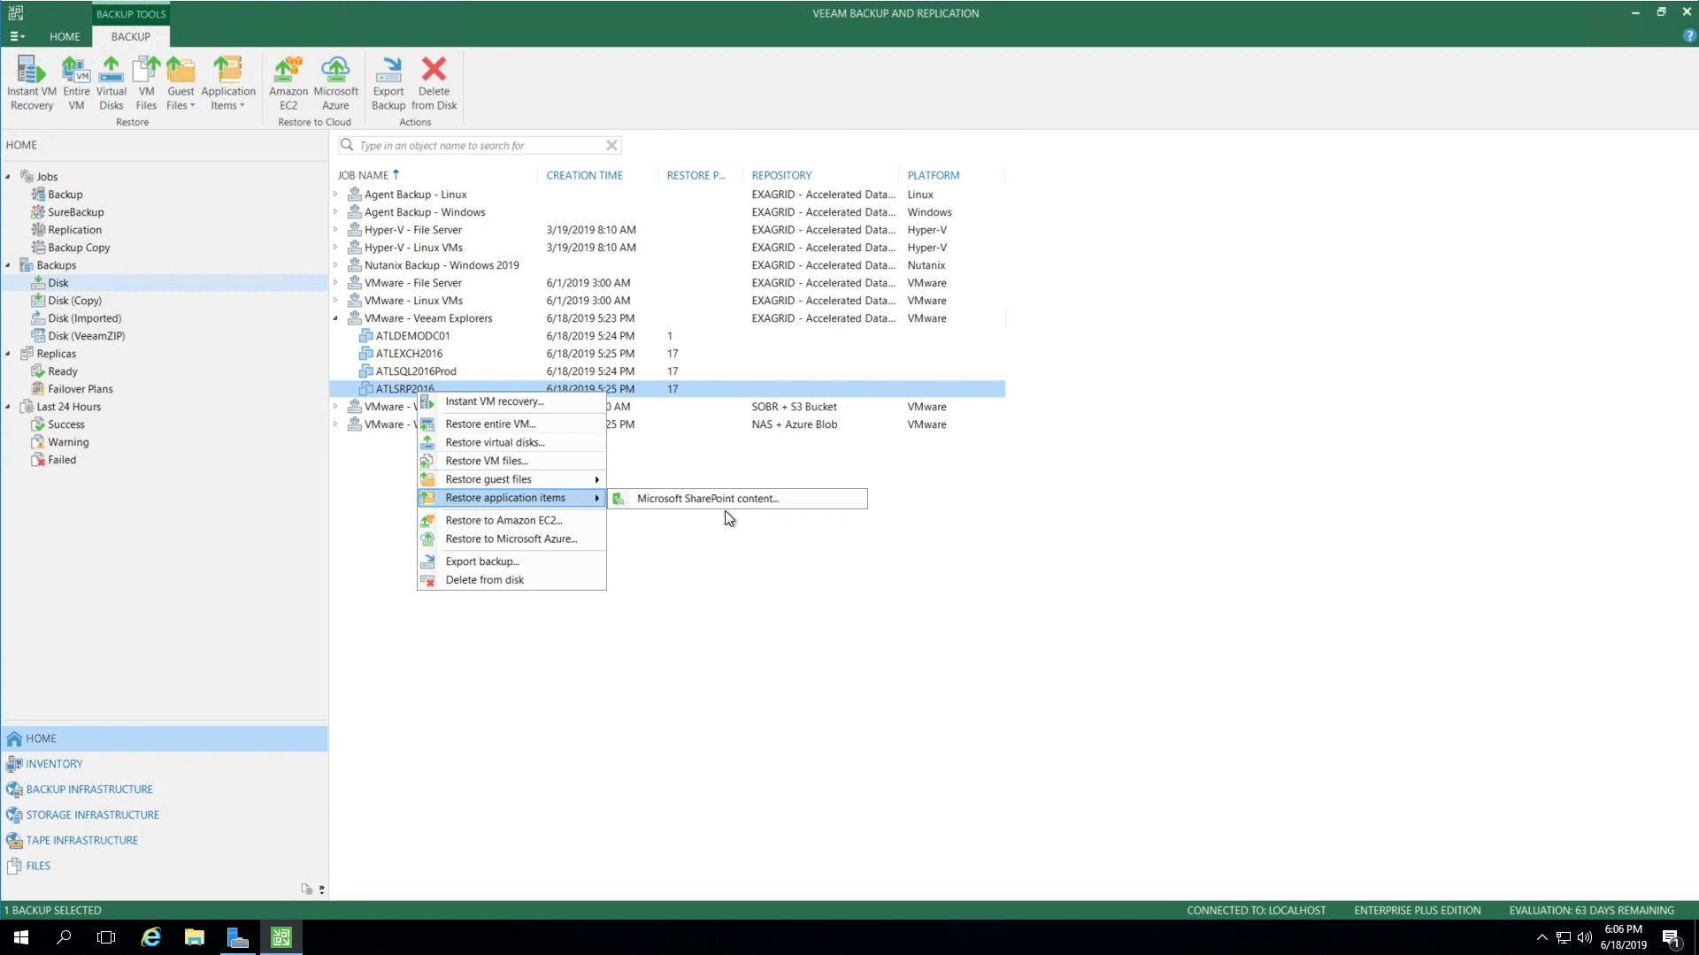
click(810, 501)
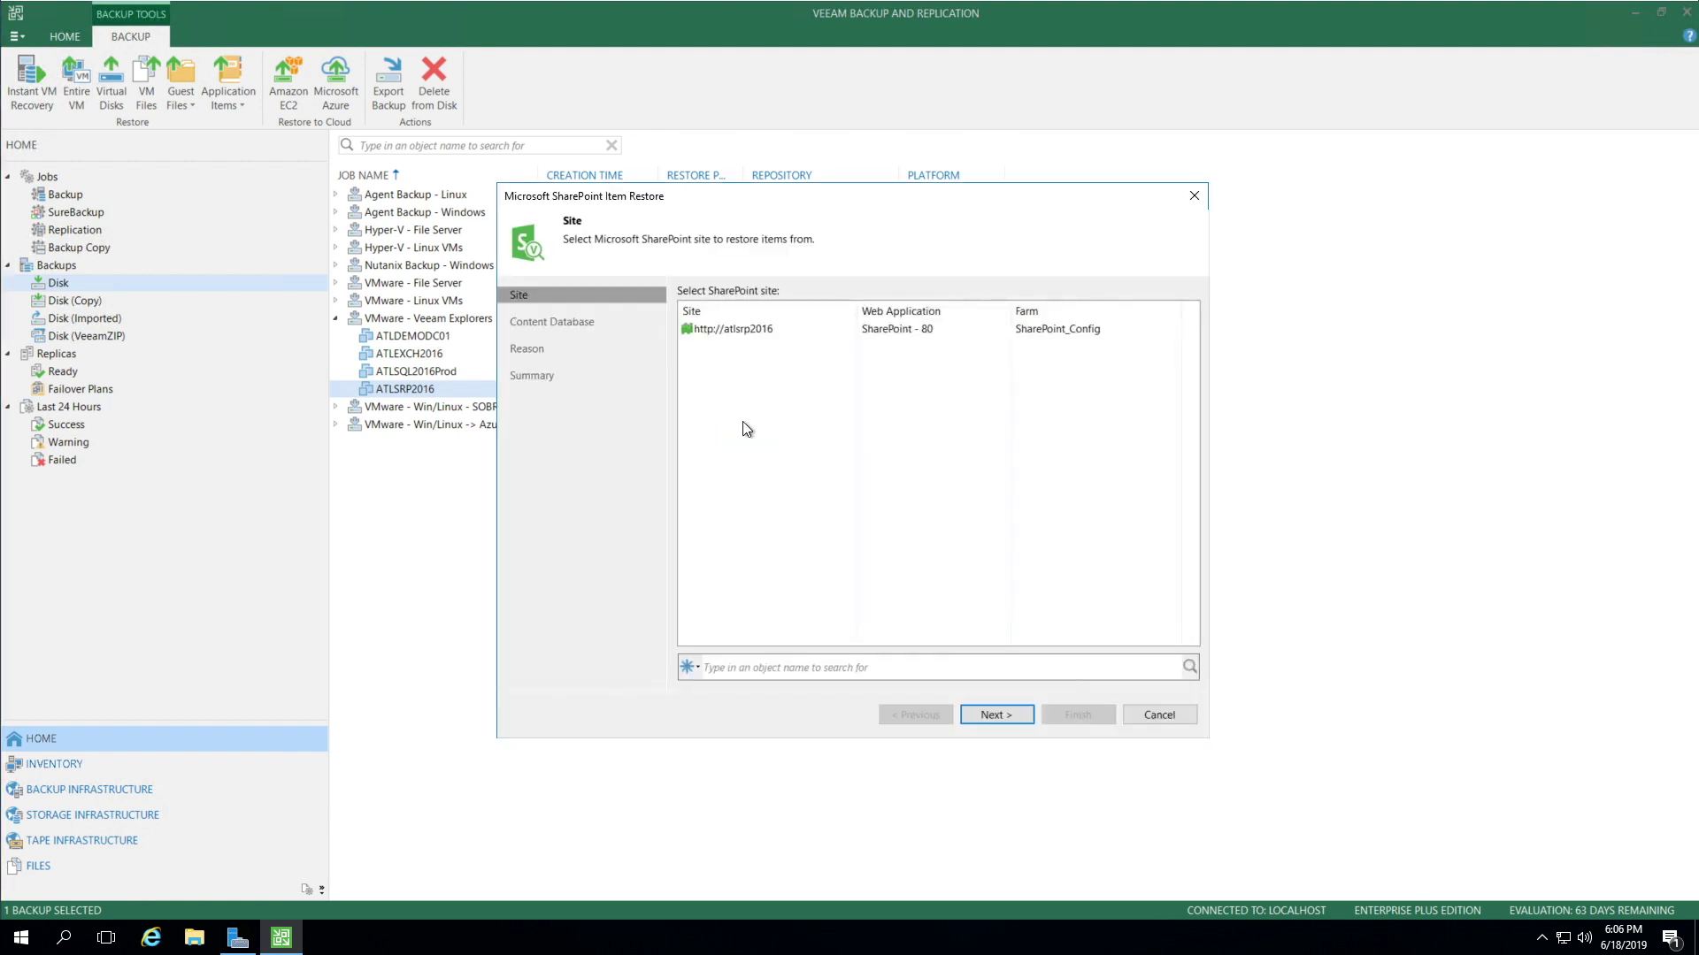
click(757, 334)
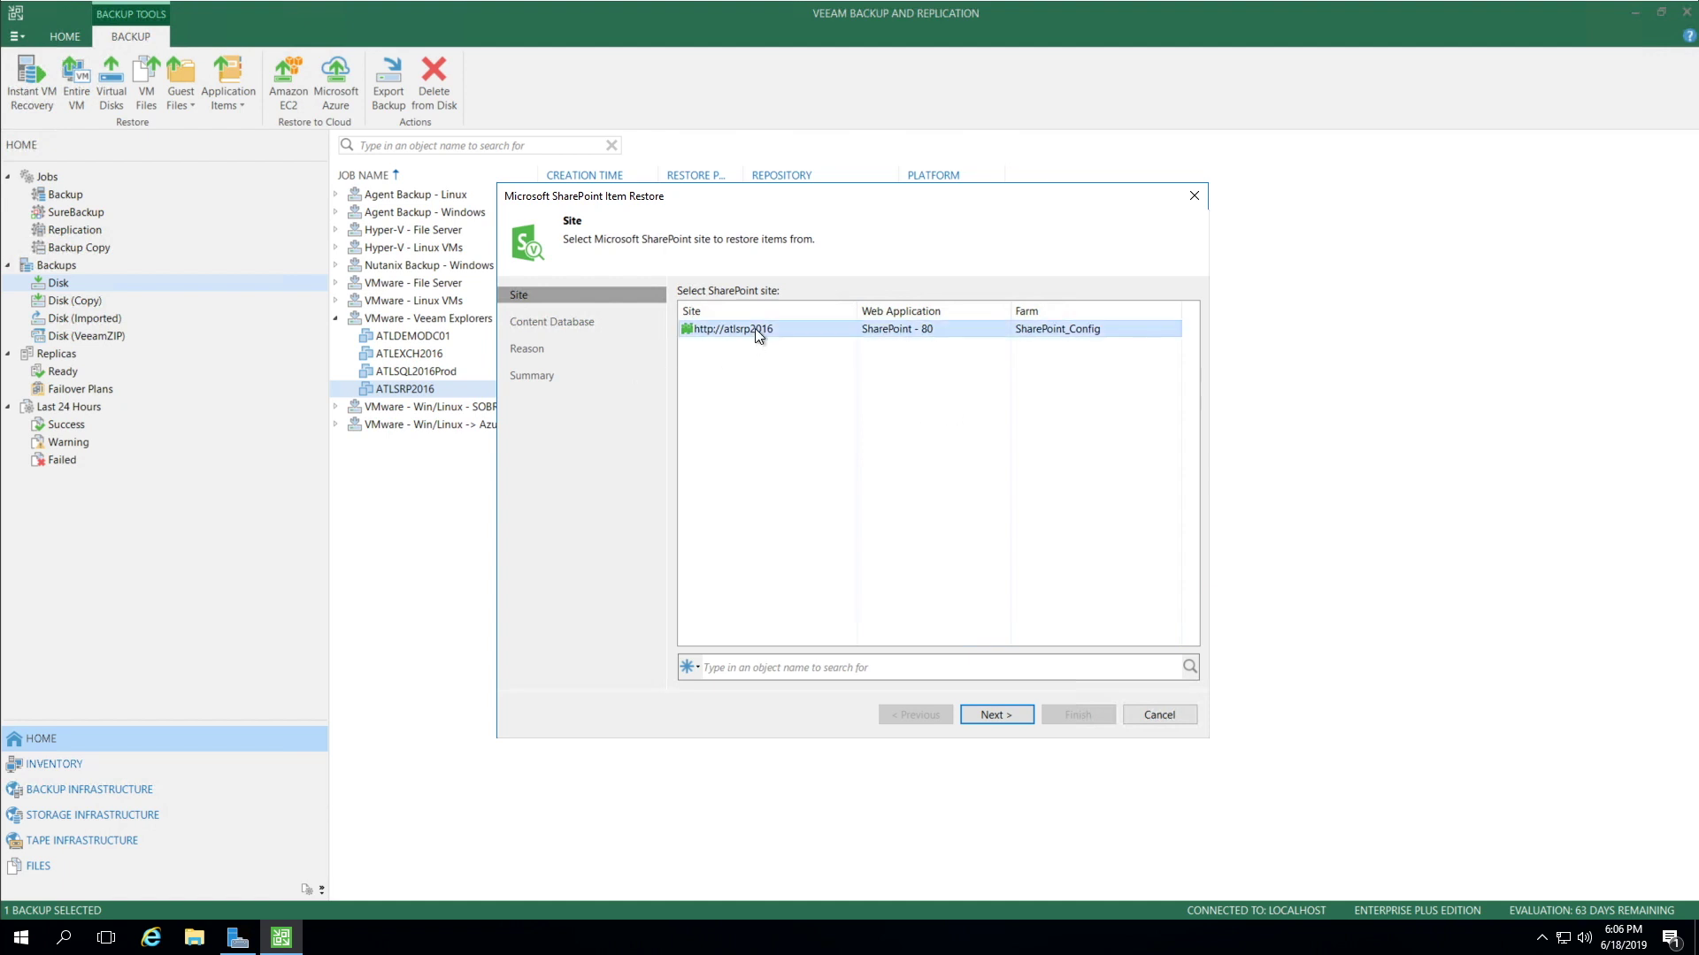
click(999, 712)
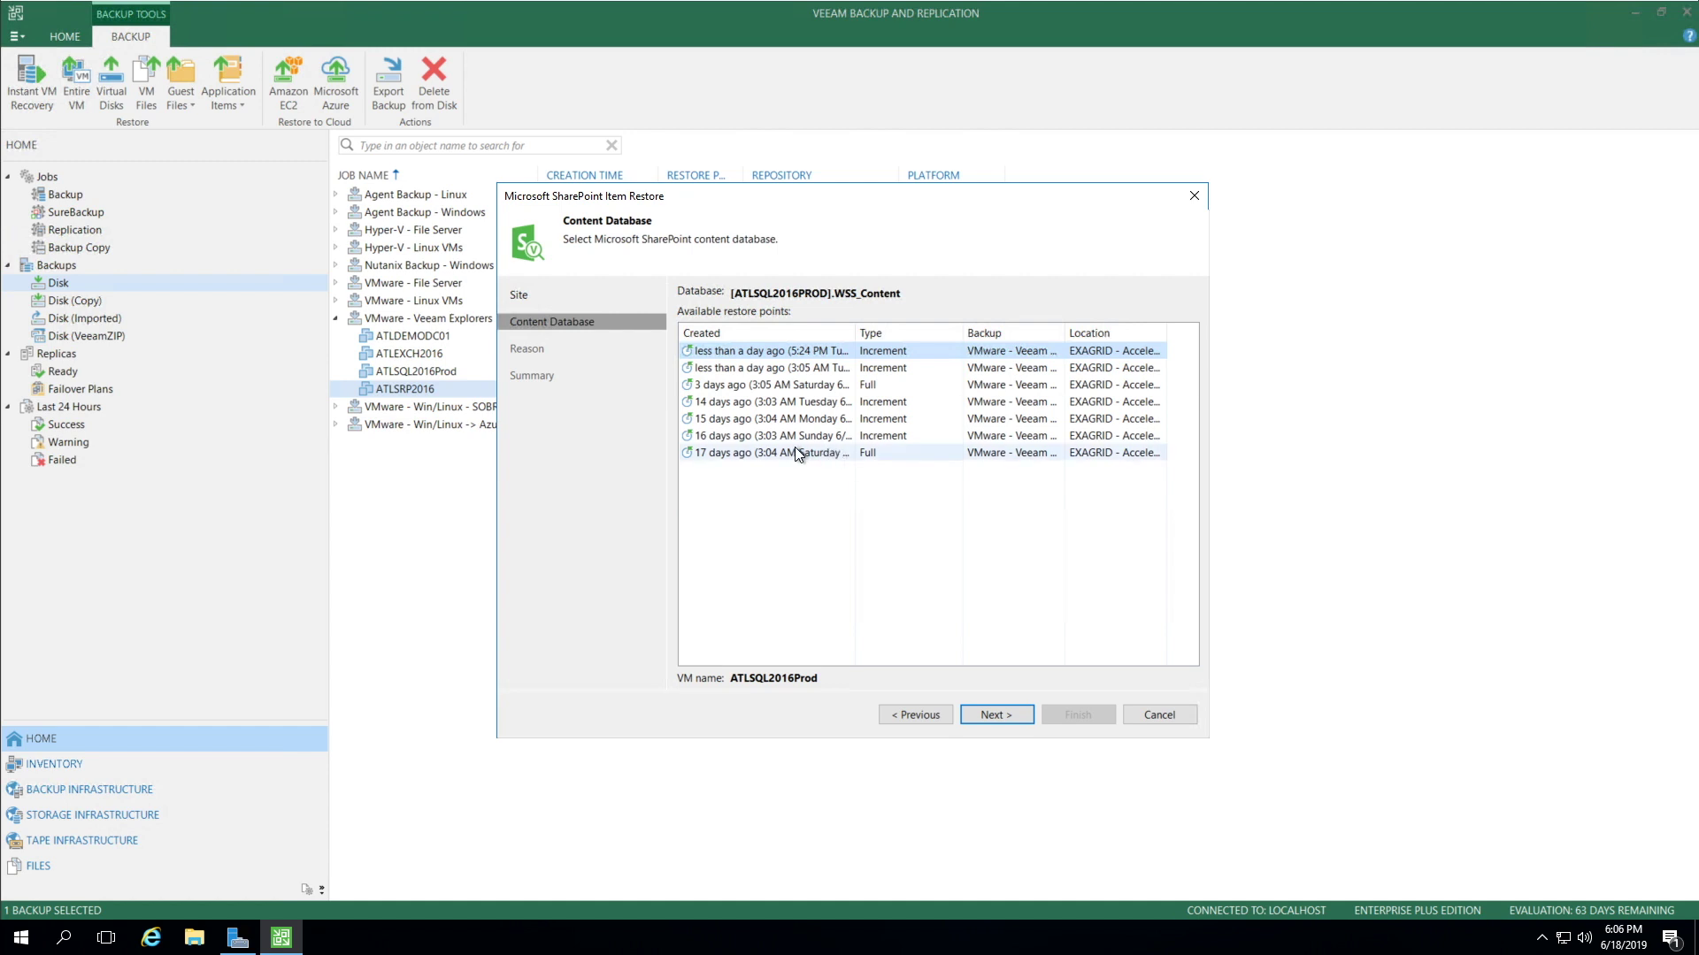
click(781, 453)
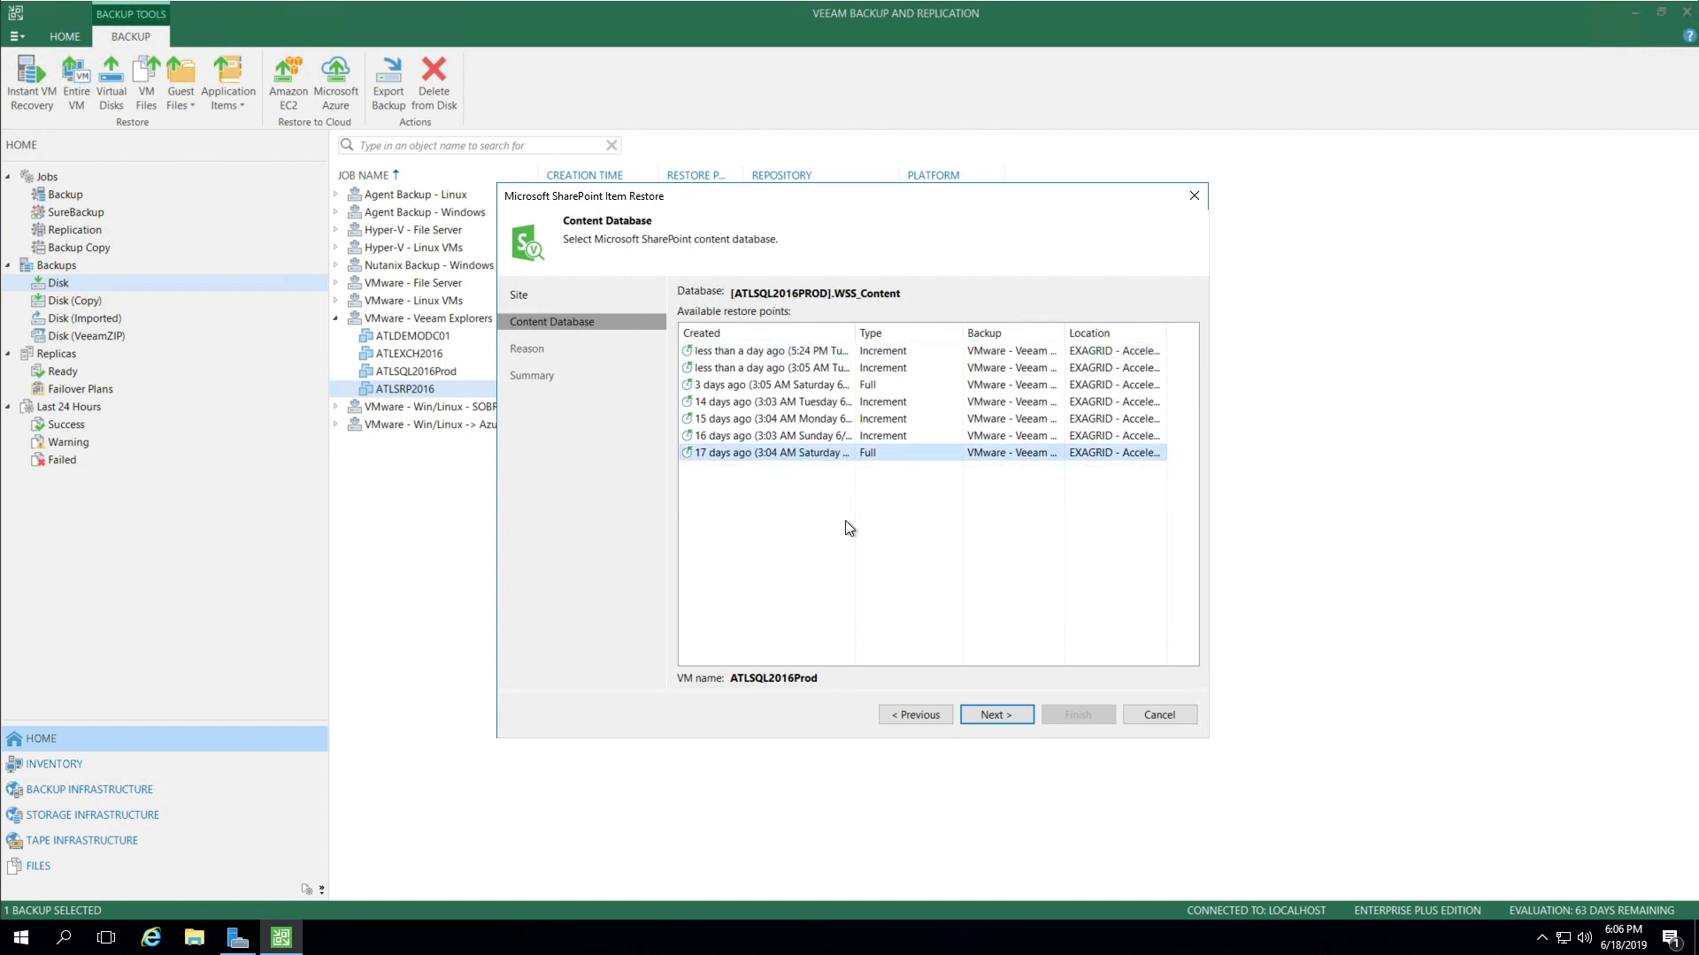
Enter 'Demo' as the restore reason and highlight the 6/1/2019 restore point in the Summary
click(997, 715)
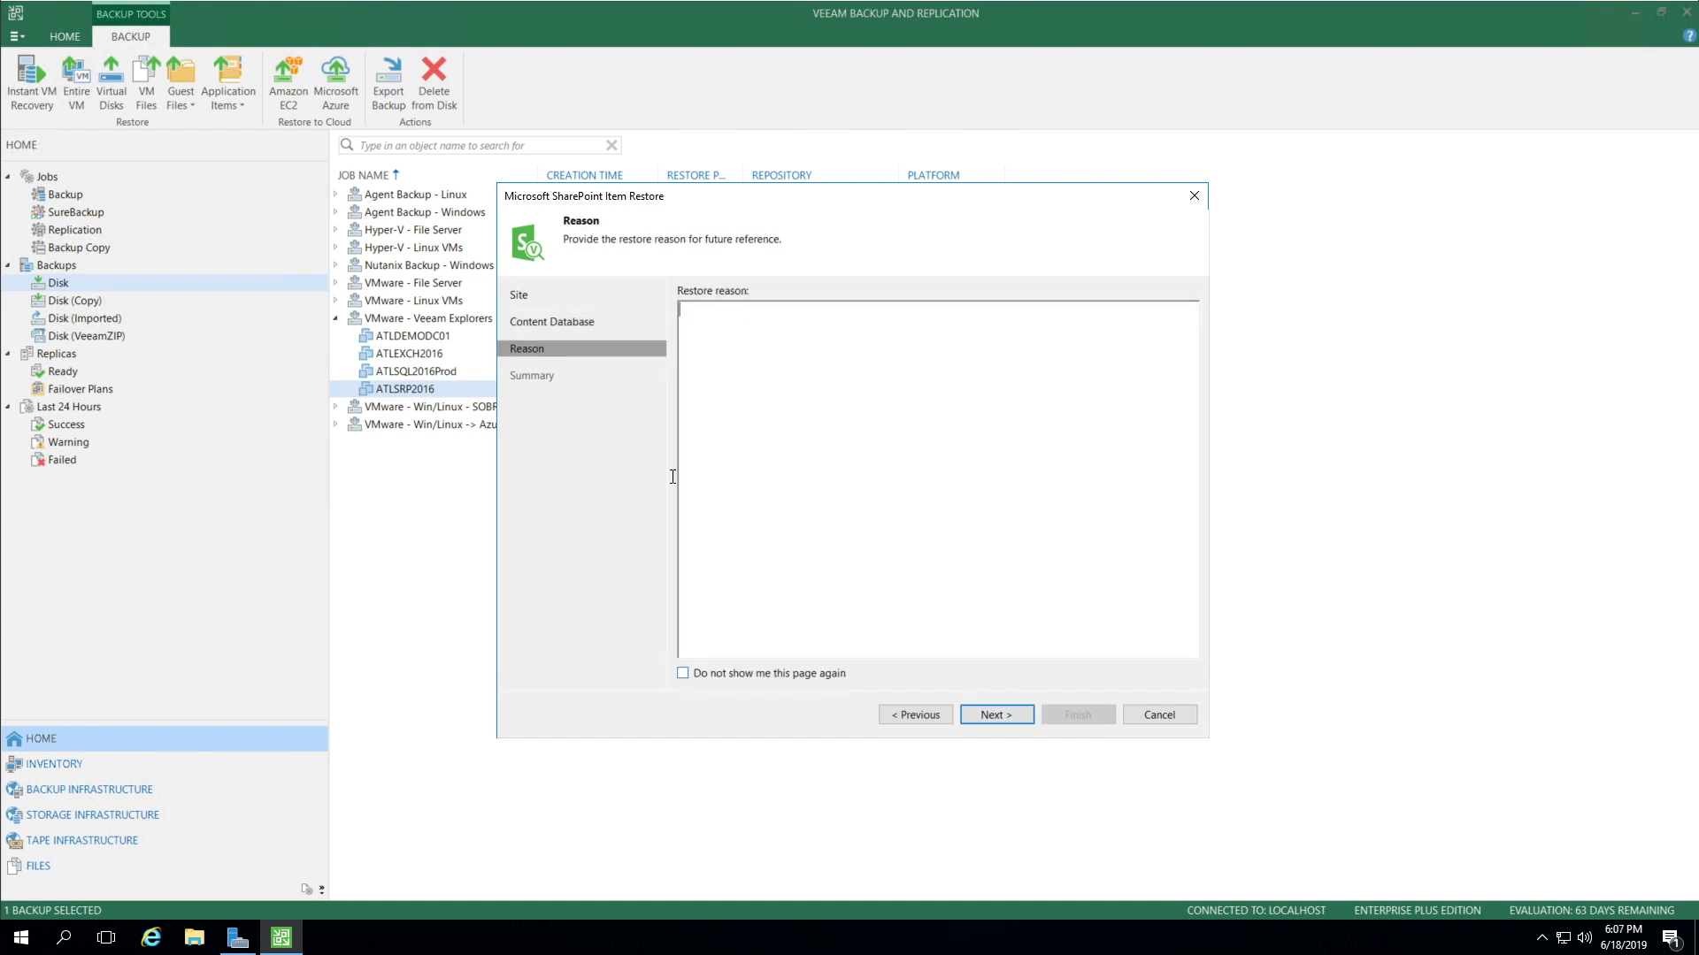
text(Demo)
click(997, 715)
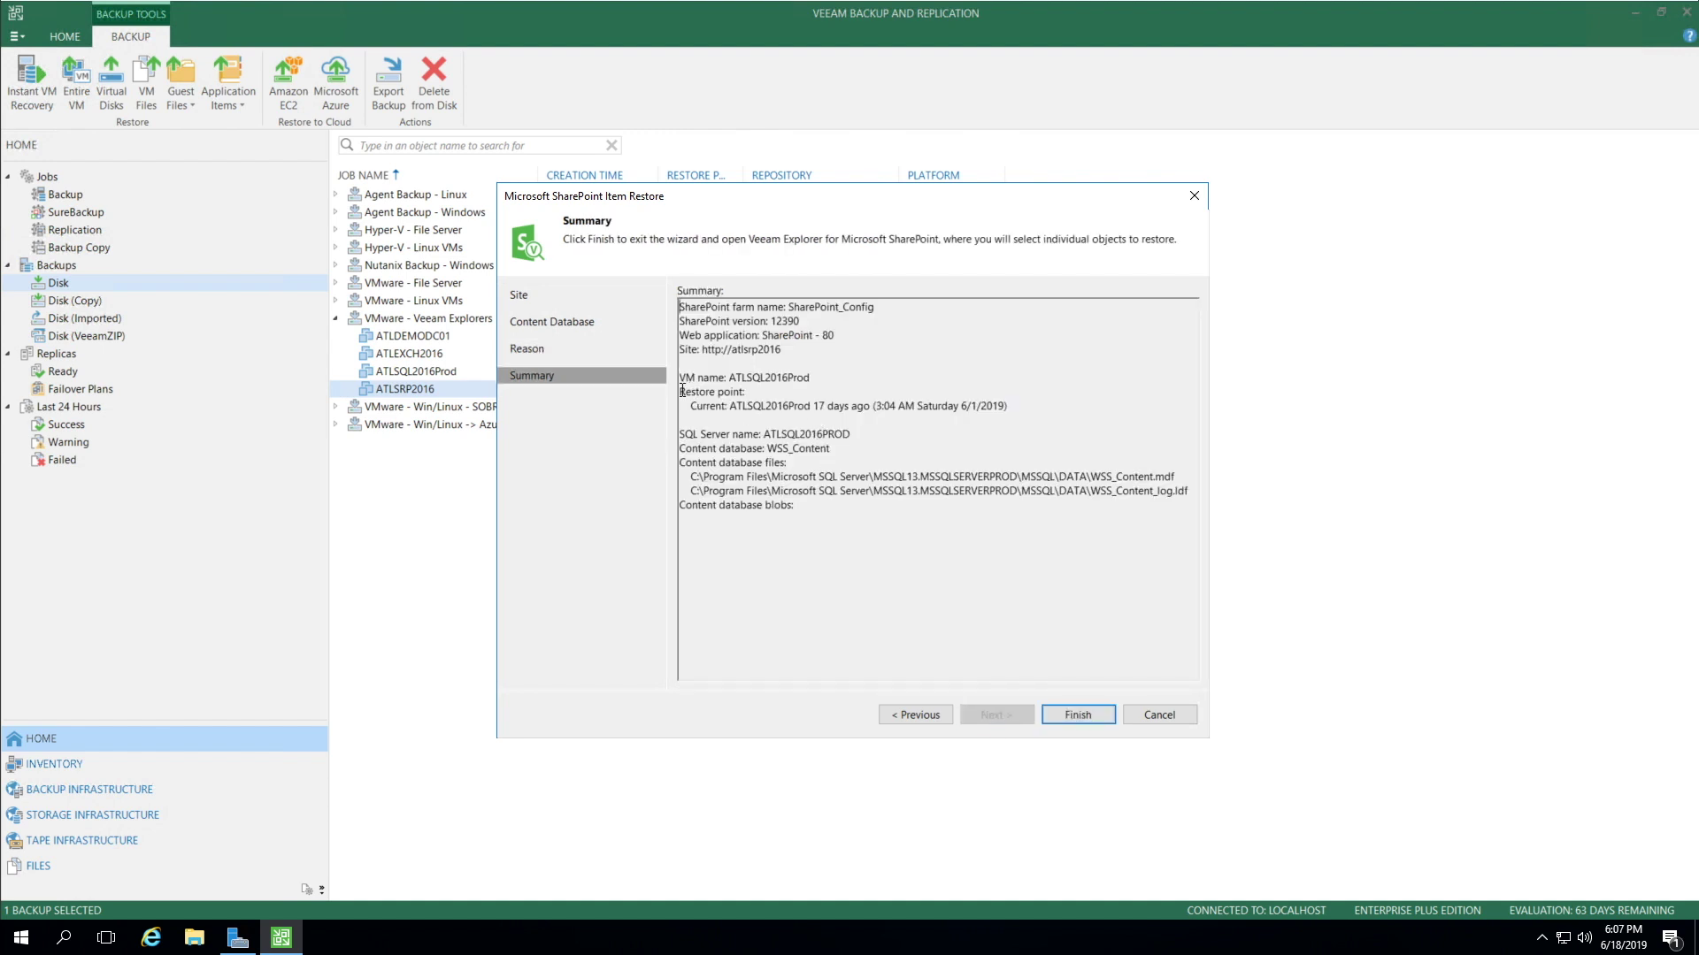
drag(682, 392, 1010, 415)
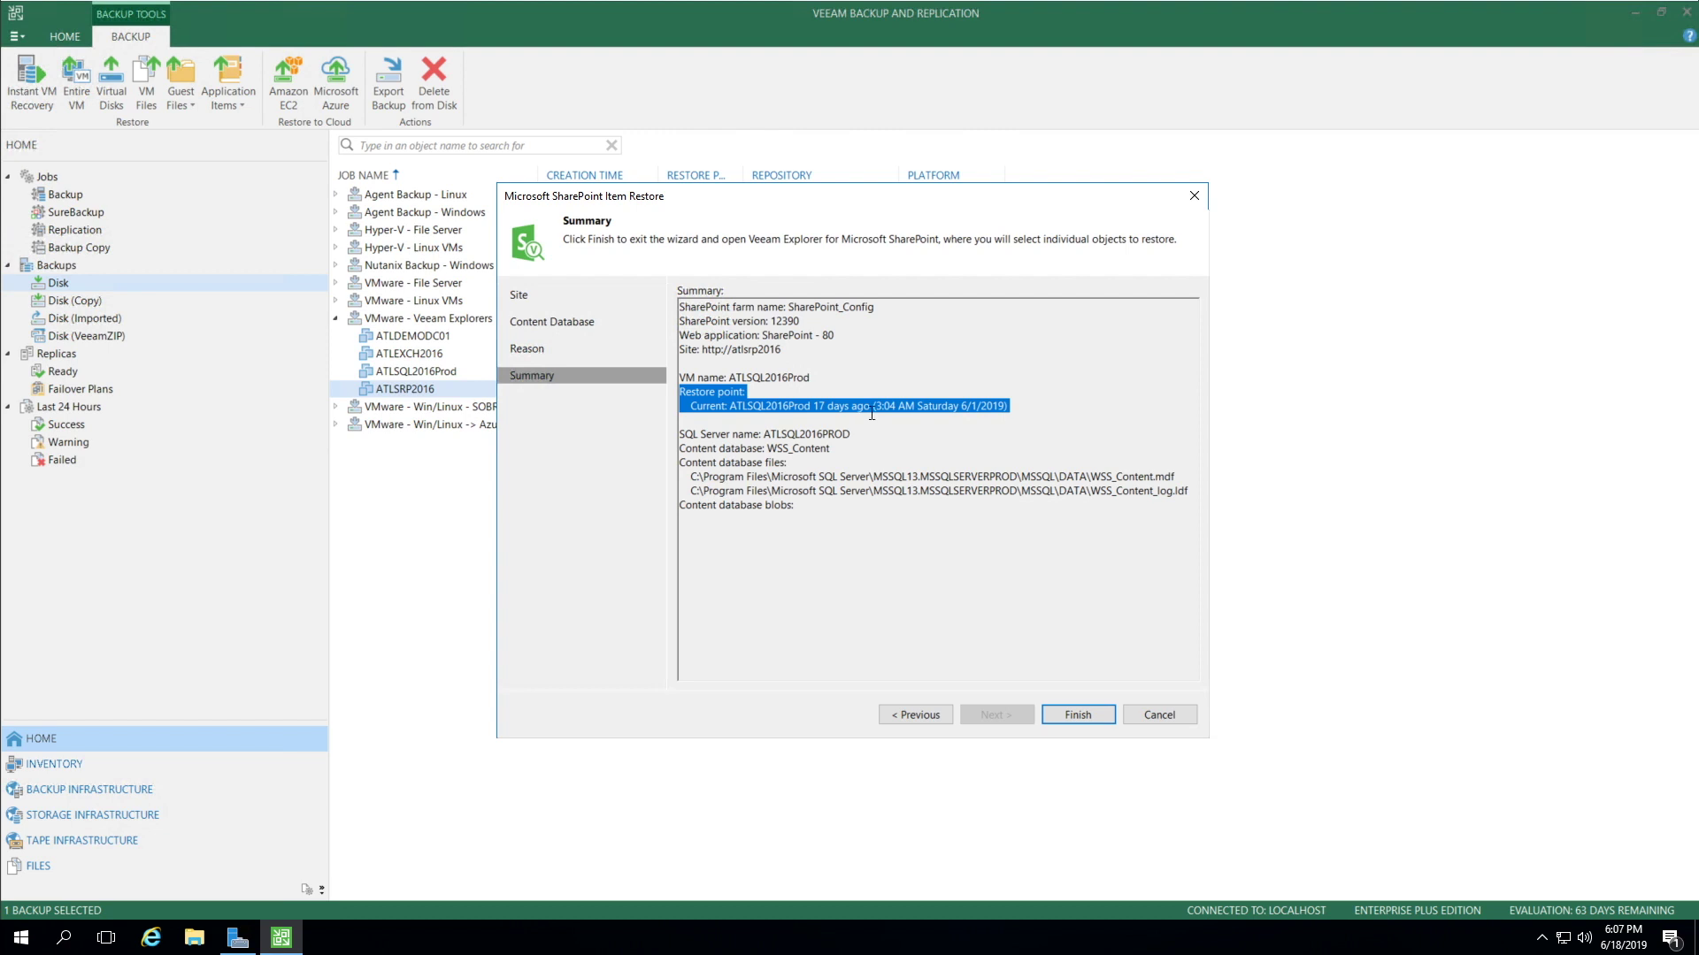
Finish the wizard so the explorer mounts WSS_Content.mdf from the 6/1/2019 restore point
click(1087, 712)
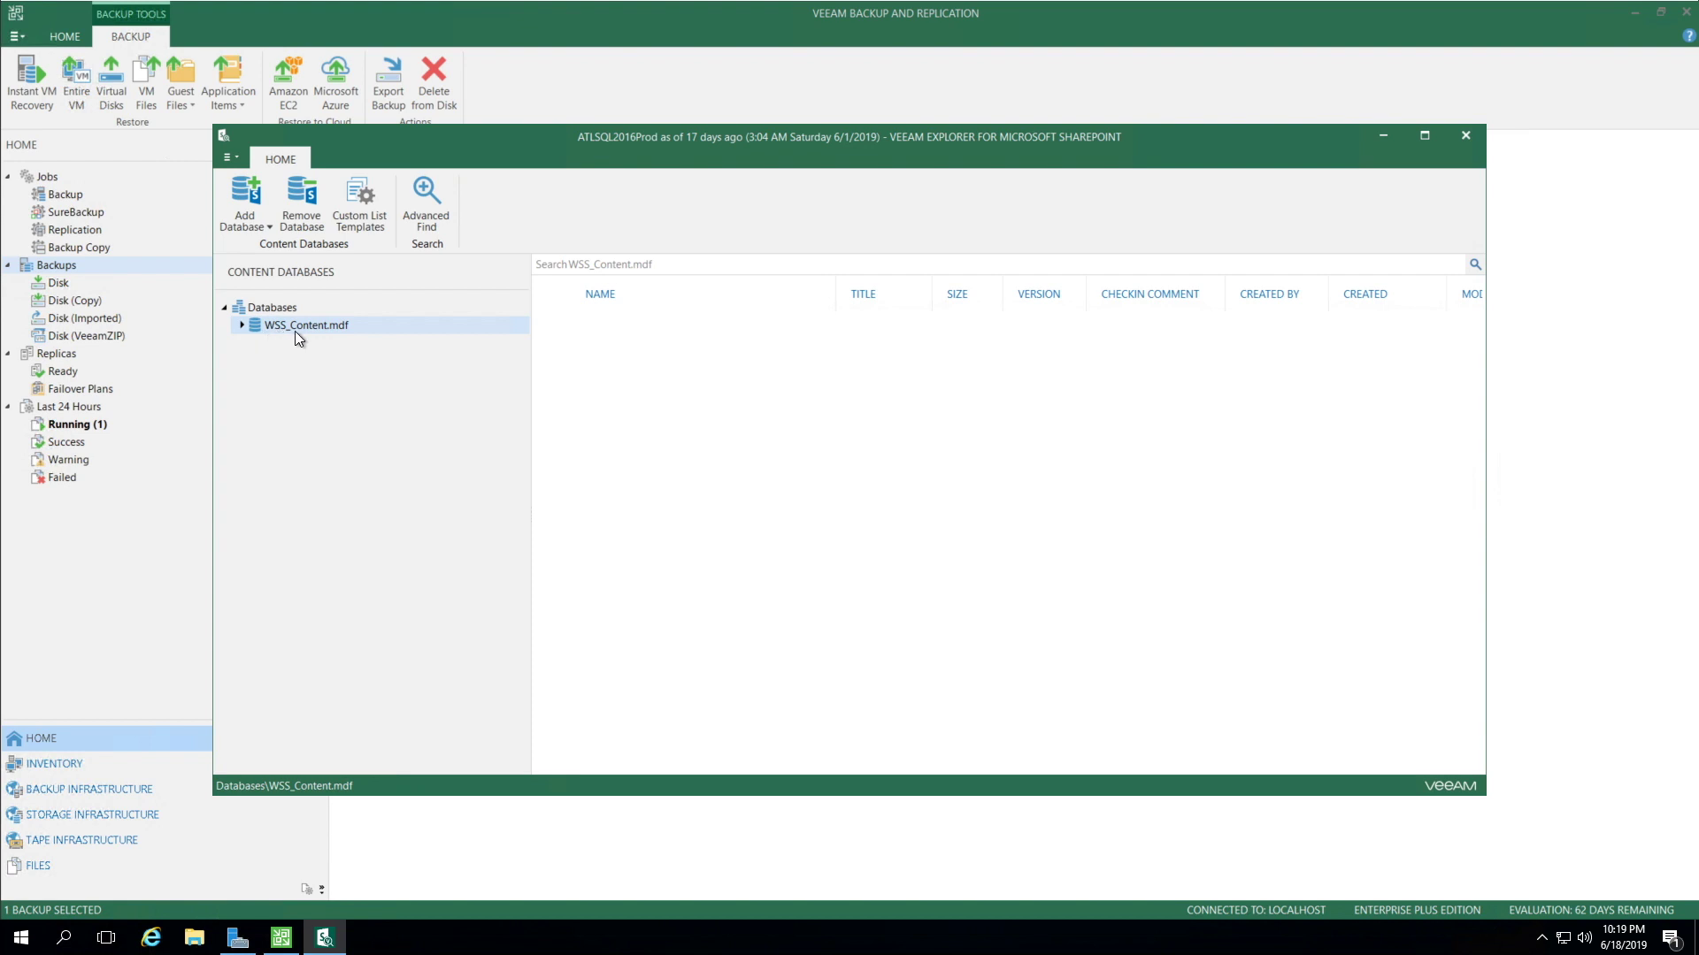
Browse WSS_Content.mdf > Veeam SE Corporate SharePoint > Content > Site Assets and open veeamon 2018.jpg
click(241, 324)
click(259, 345)
click(276, 379)
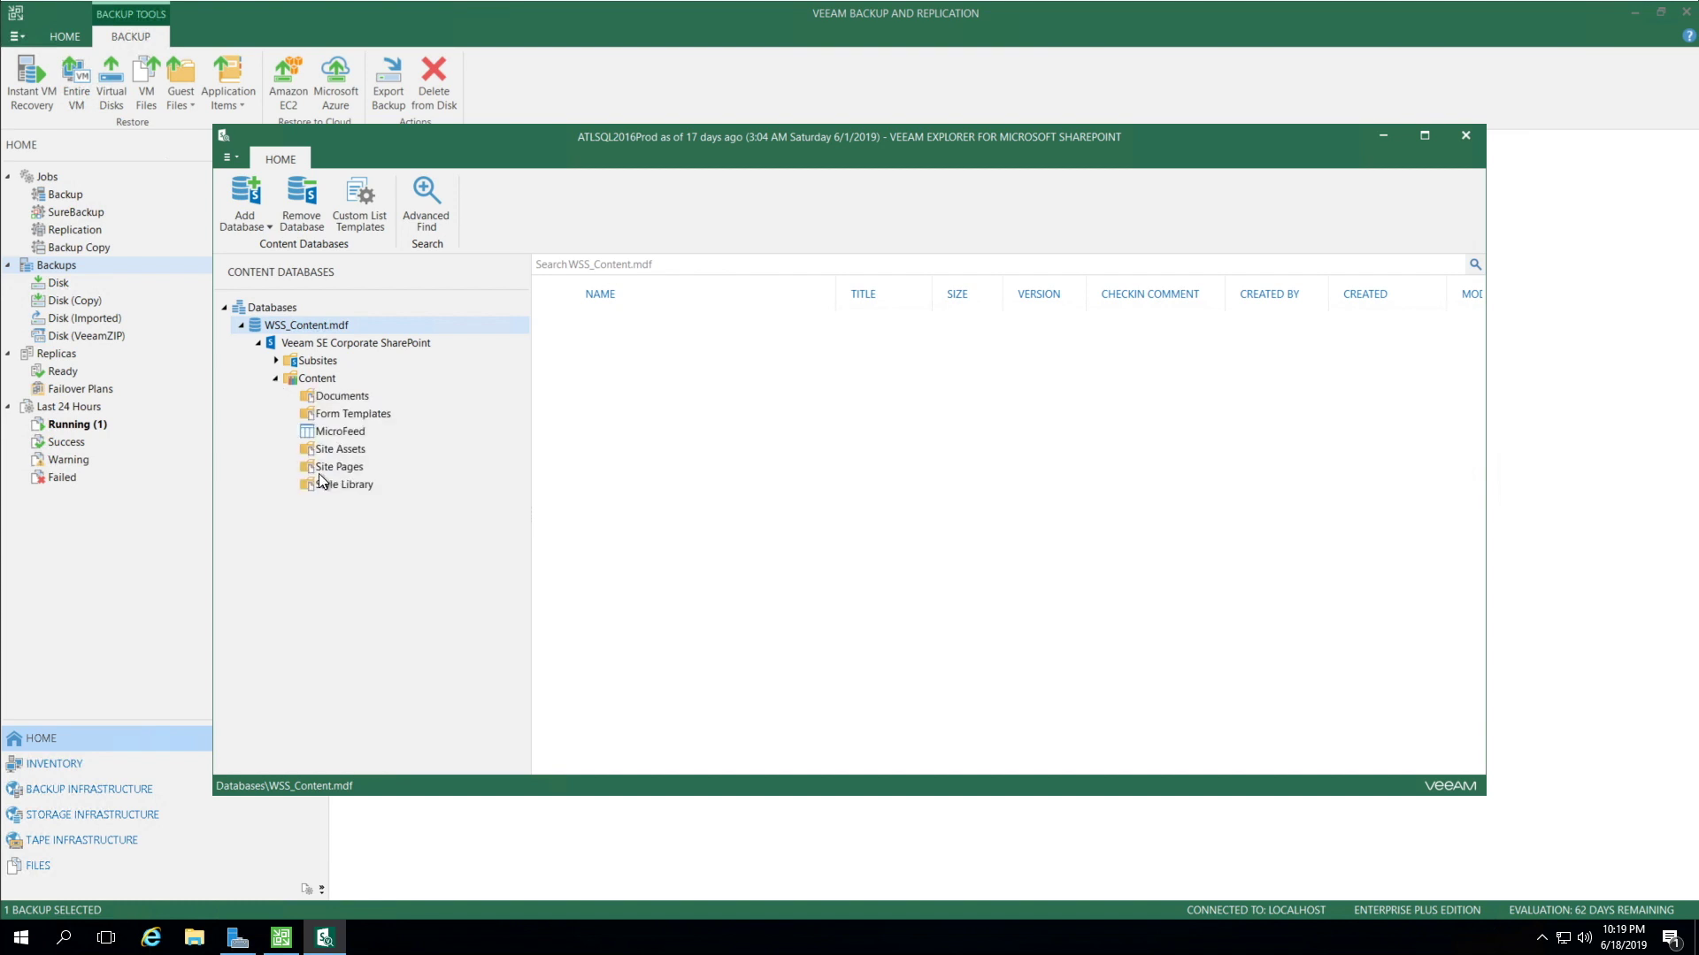
click(345, 469)
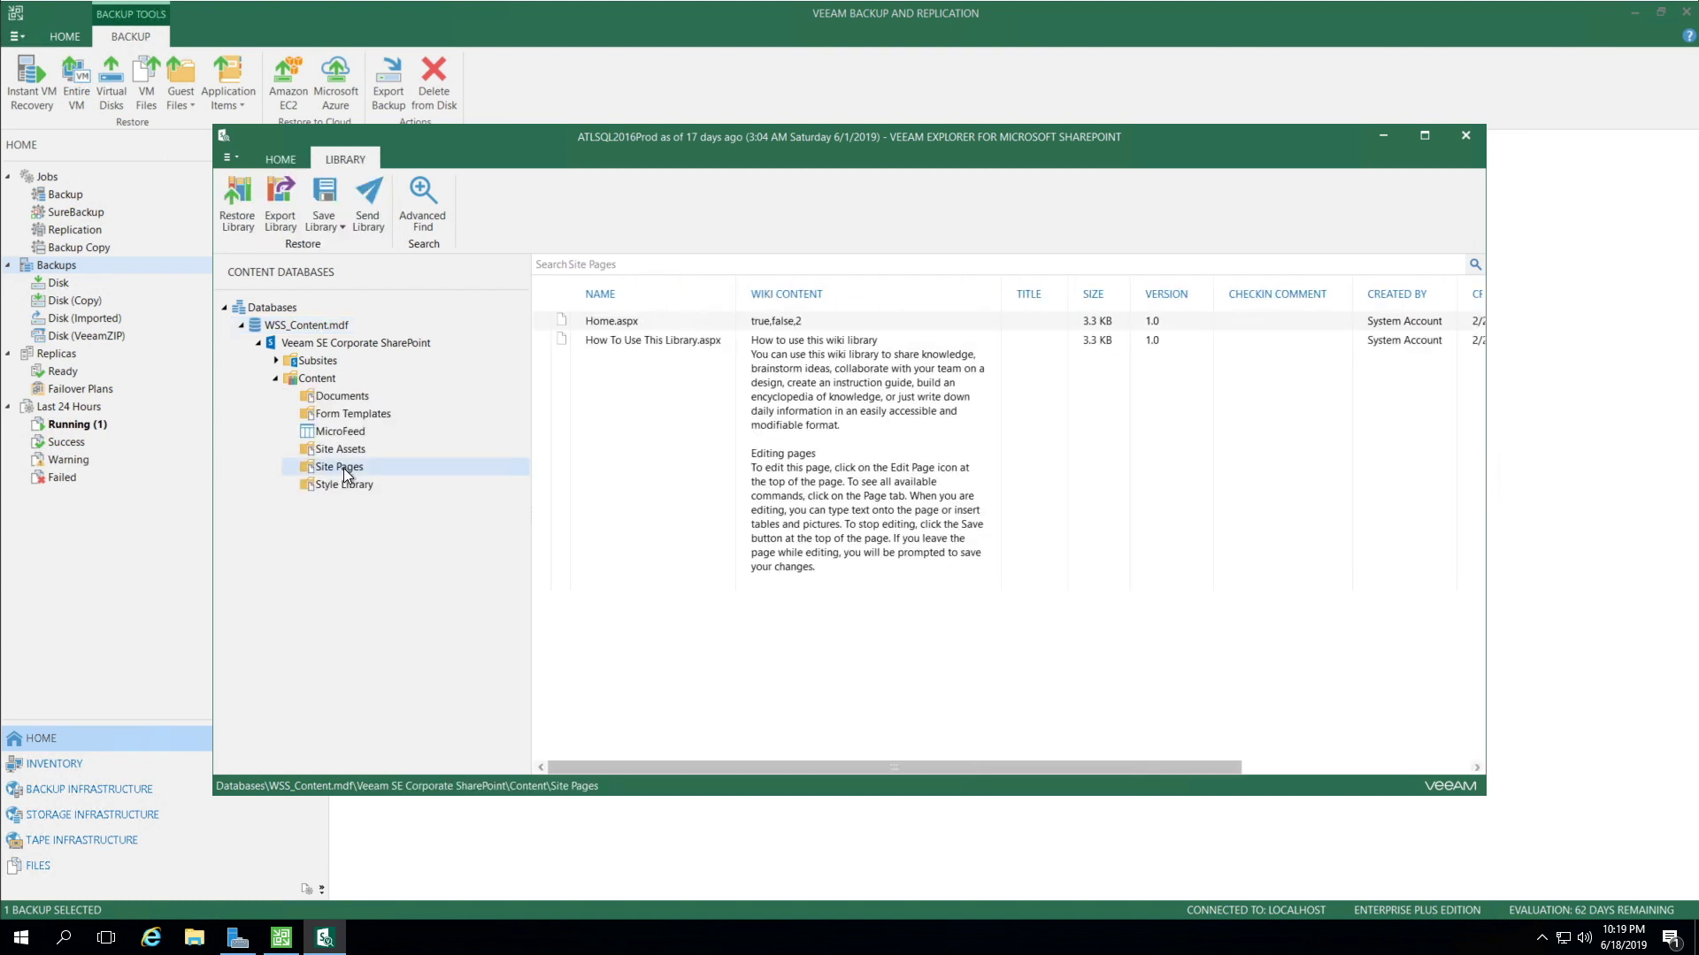
click(348, 450)
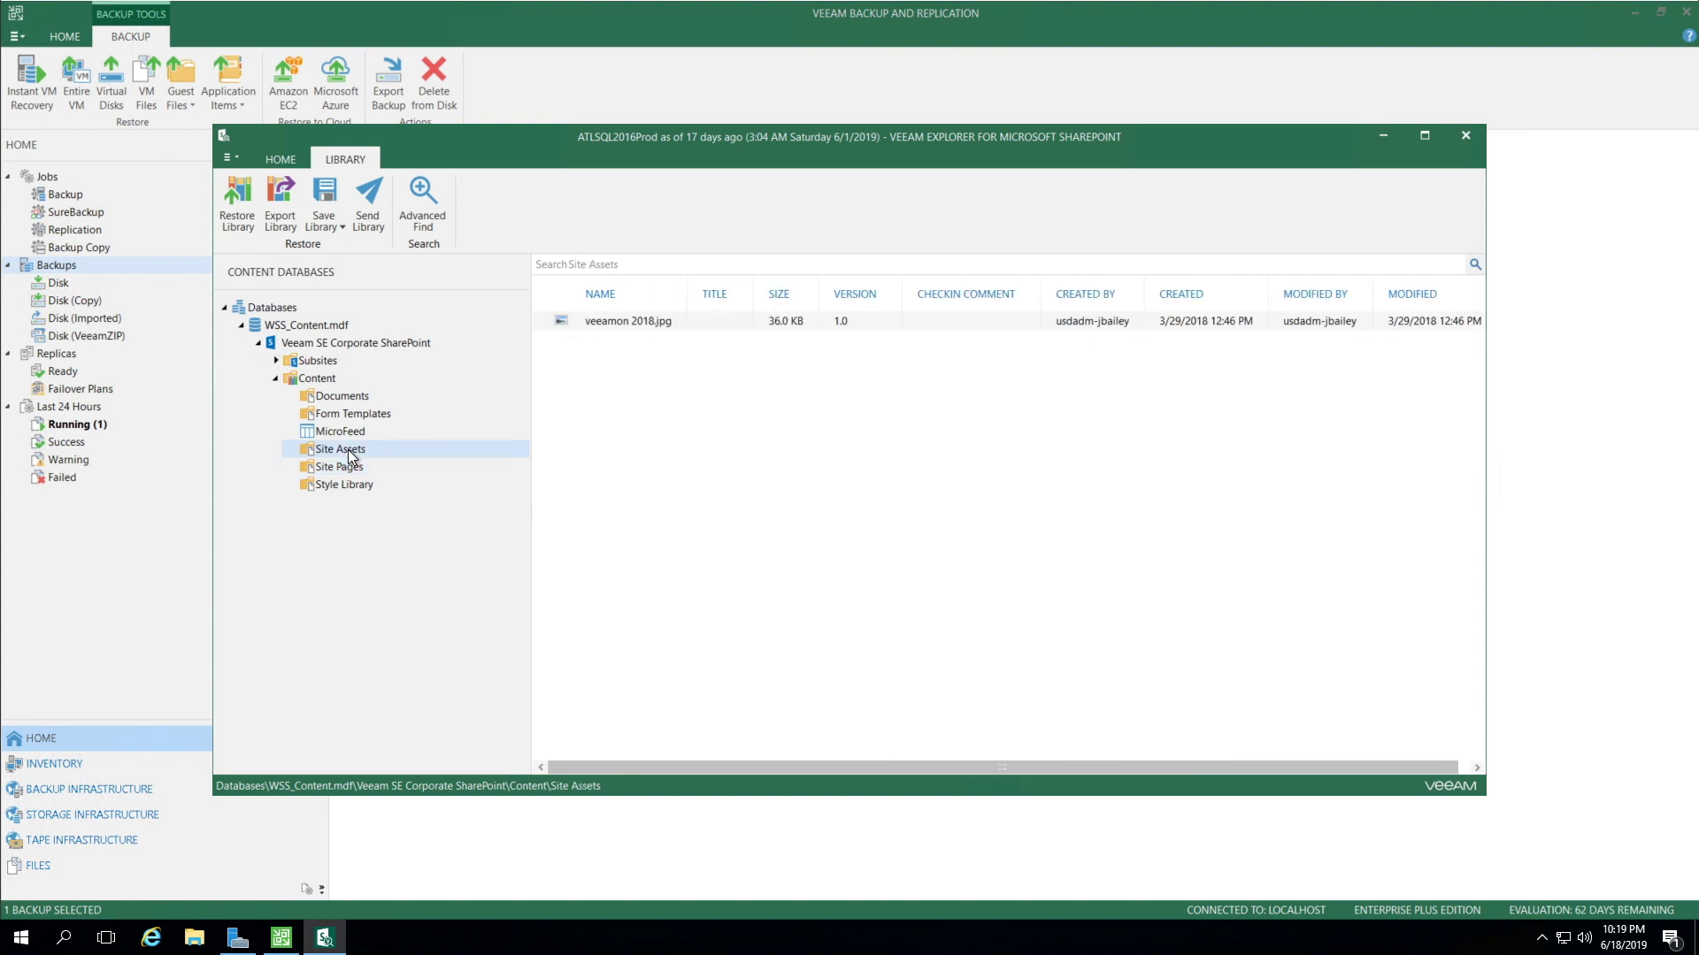
right_click(624, 318)
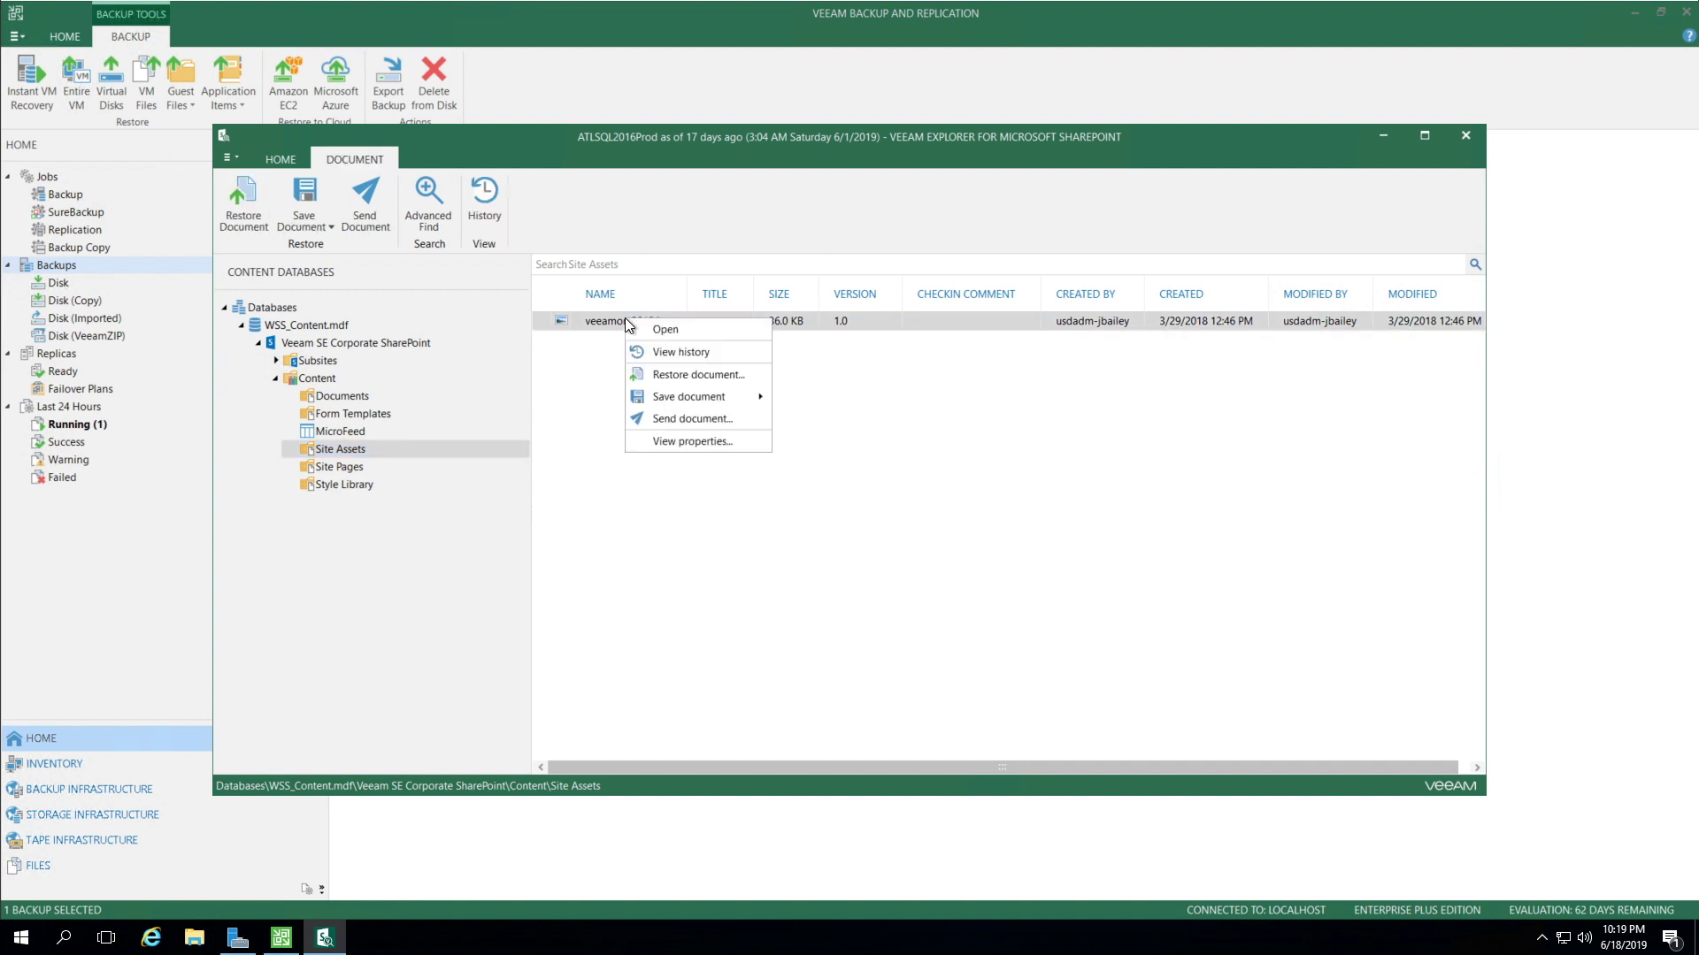
click(673, 330)
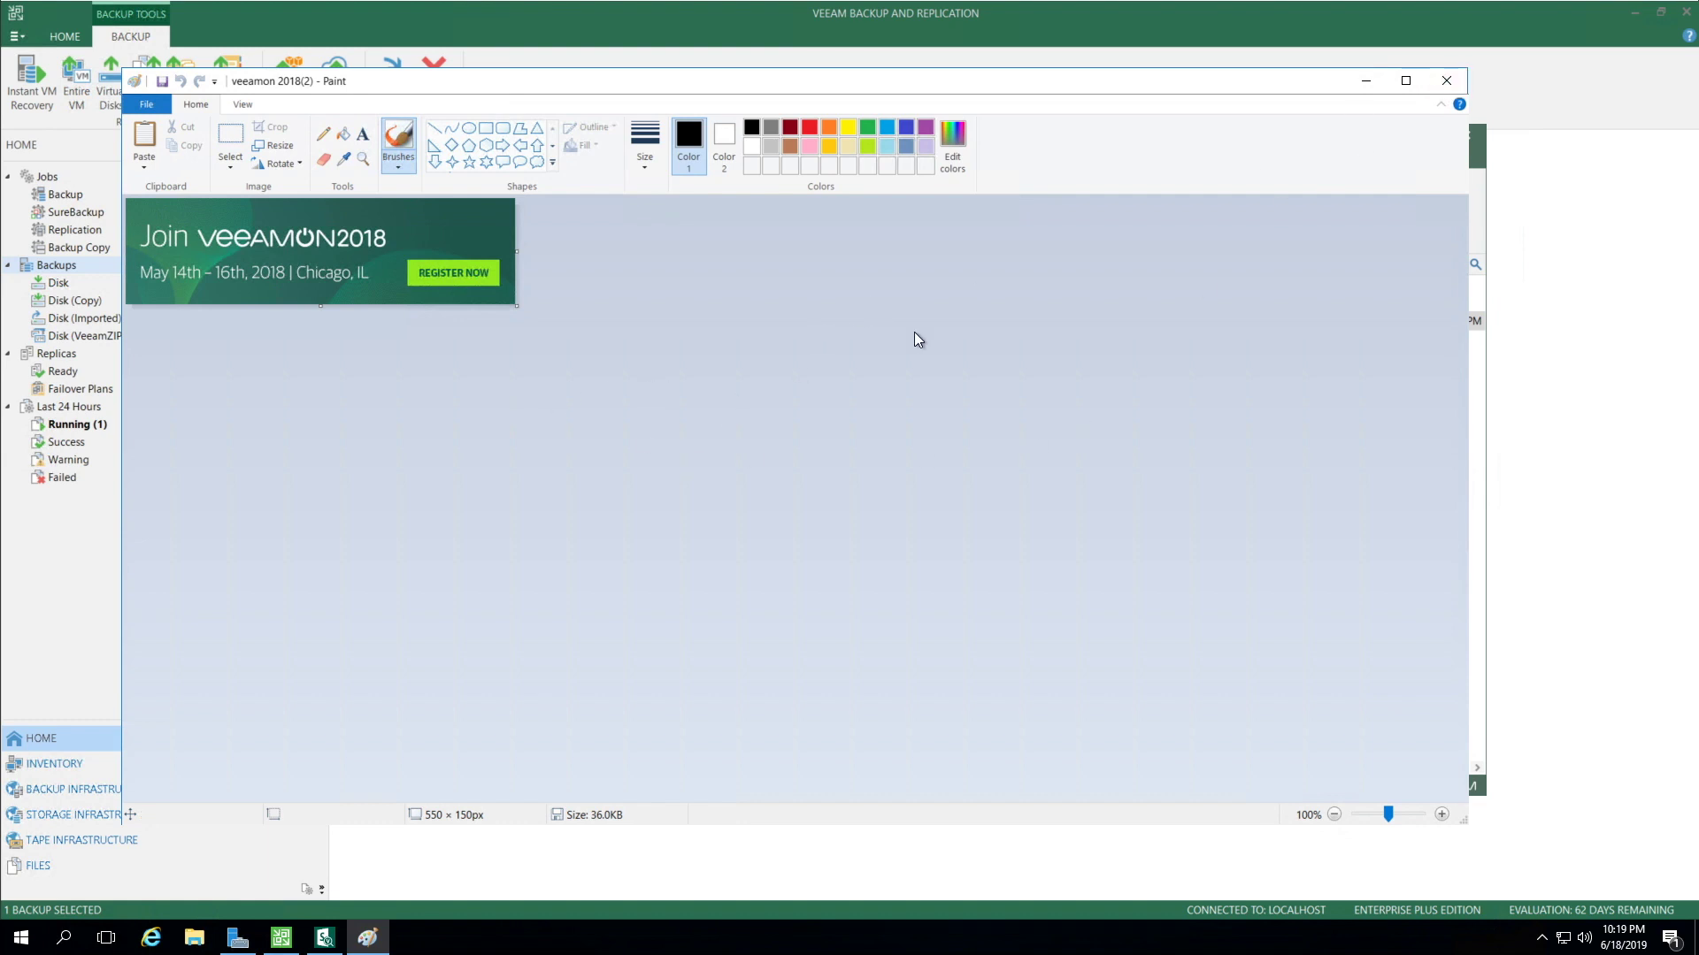
Close the image preview and save veeamon 2018.jpg as a file into Documents\Demo
click(1439, 87)
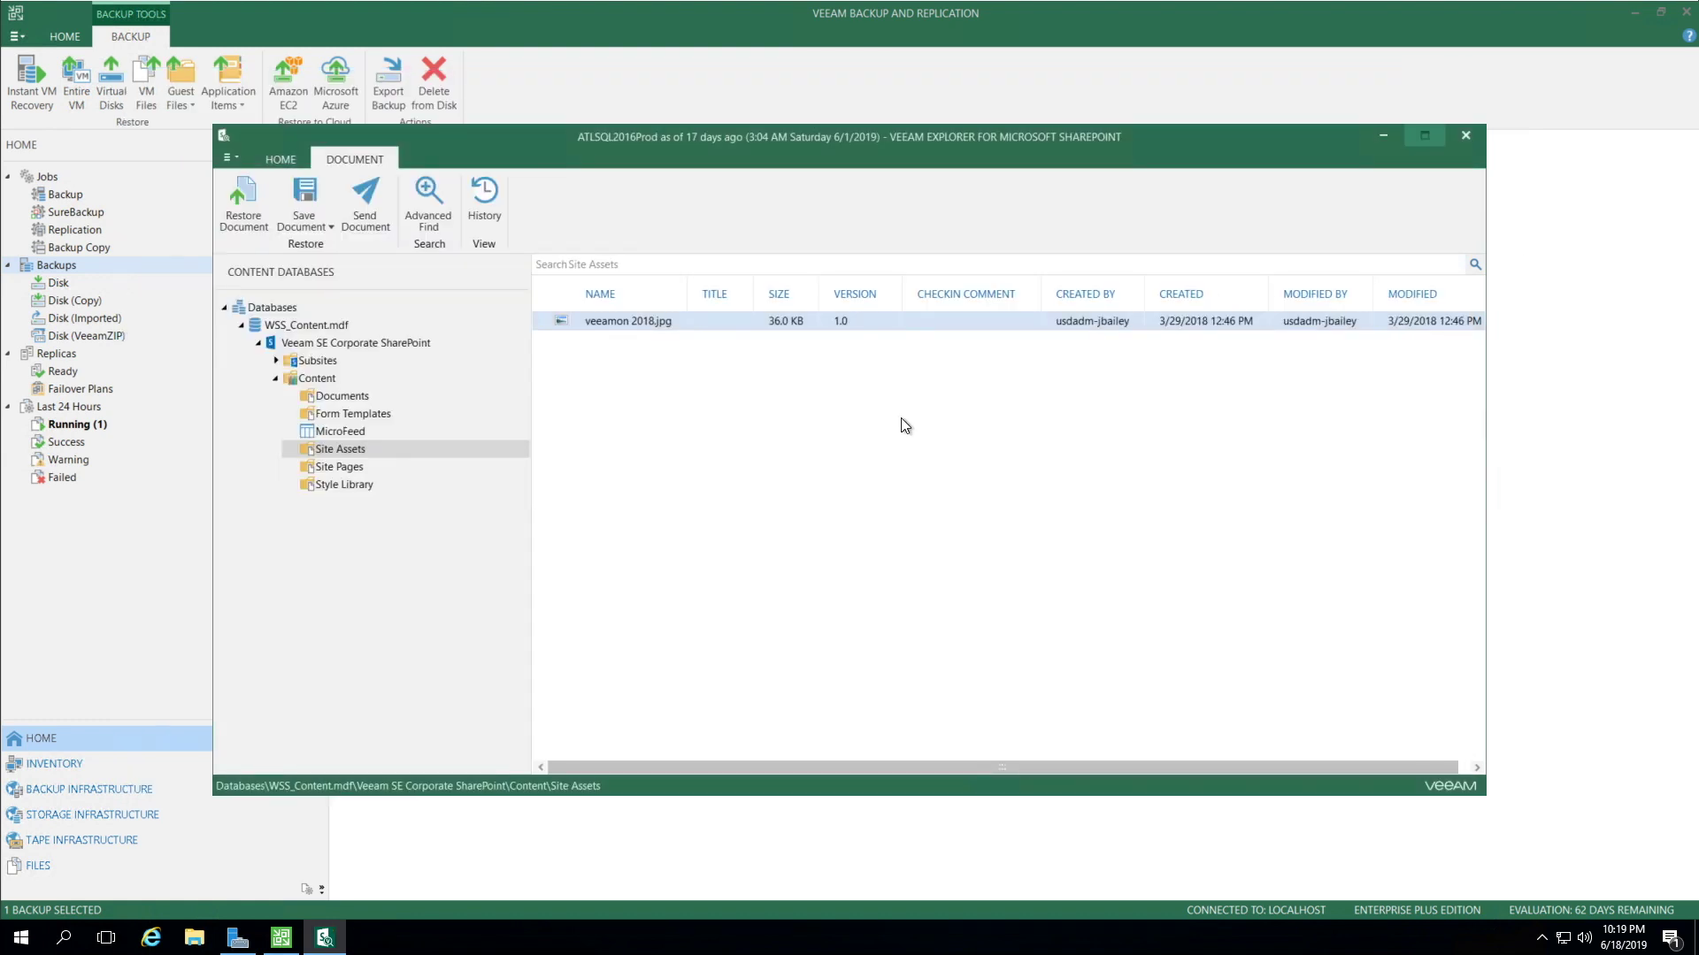
right_click(631, 323)
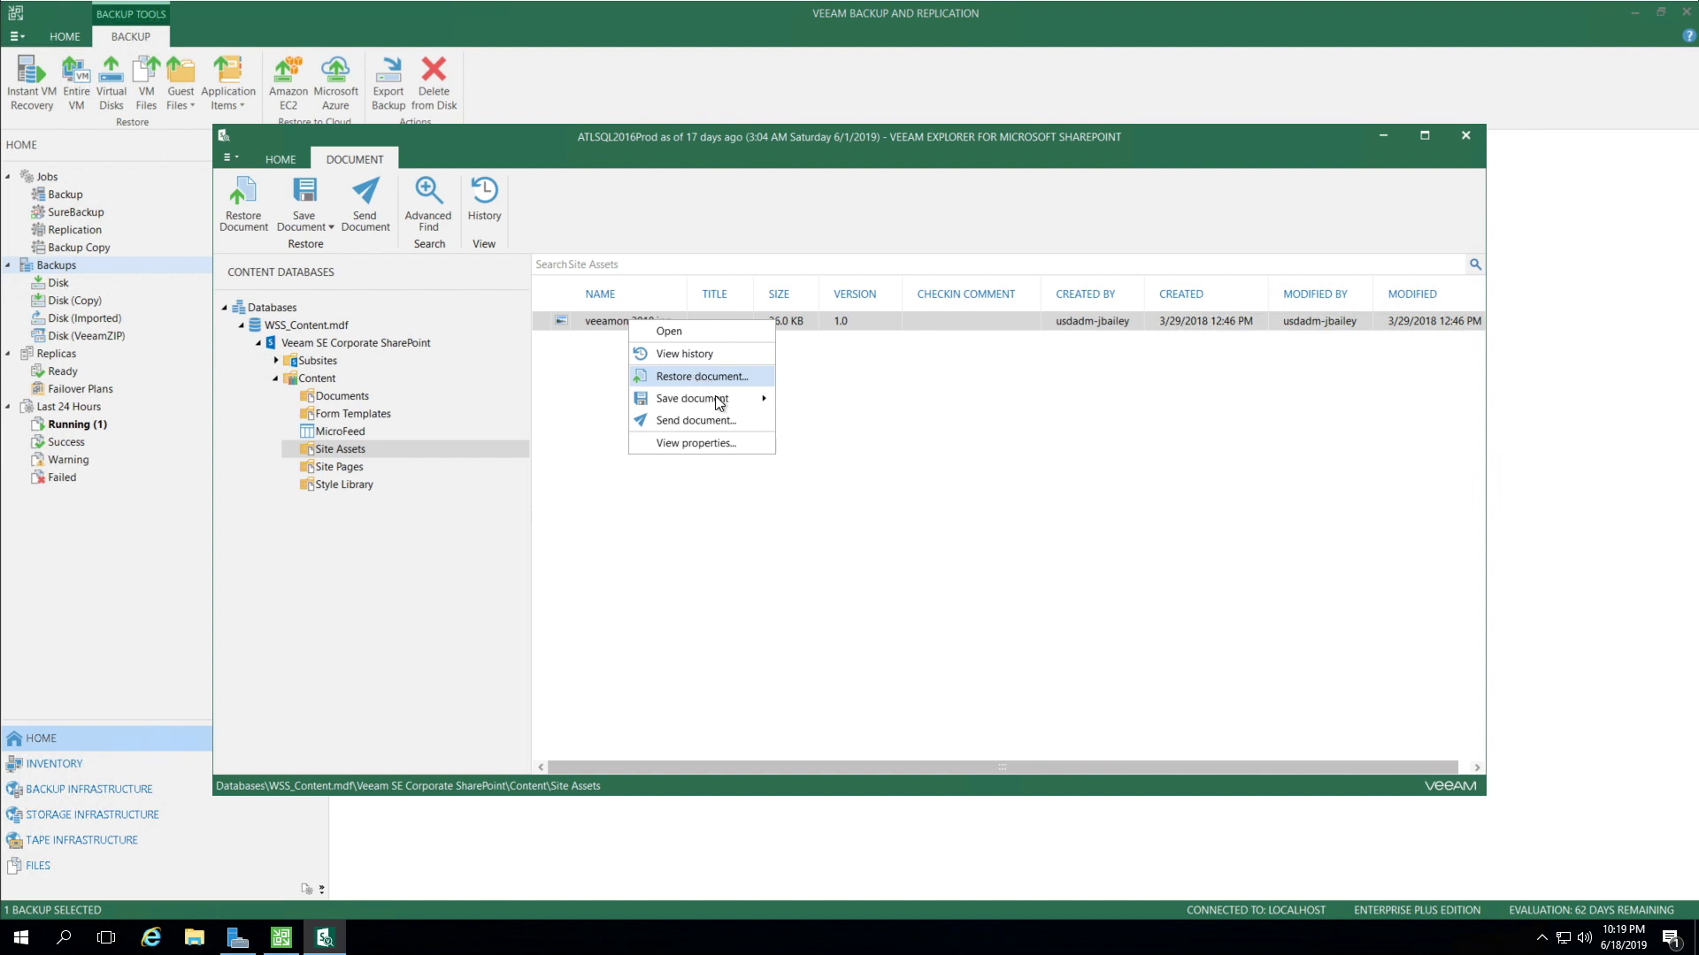
mouse_move(727, 402)
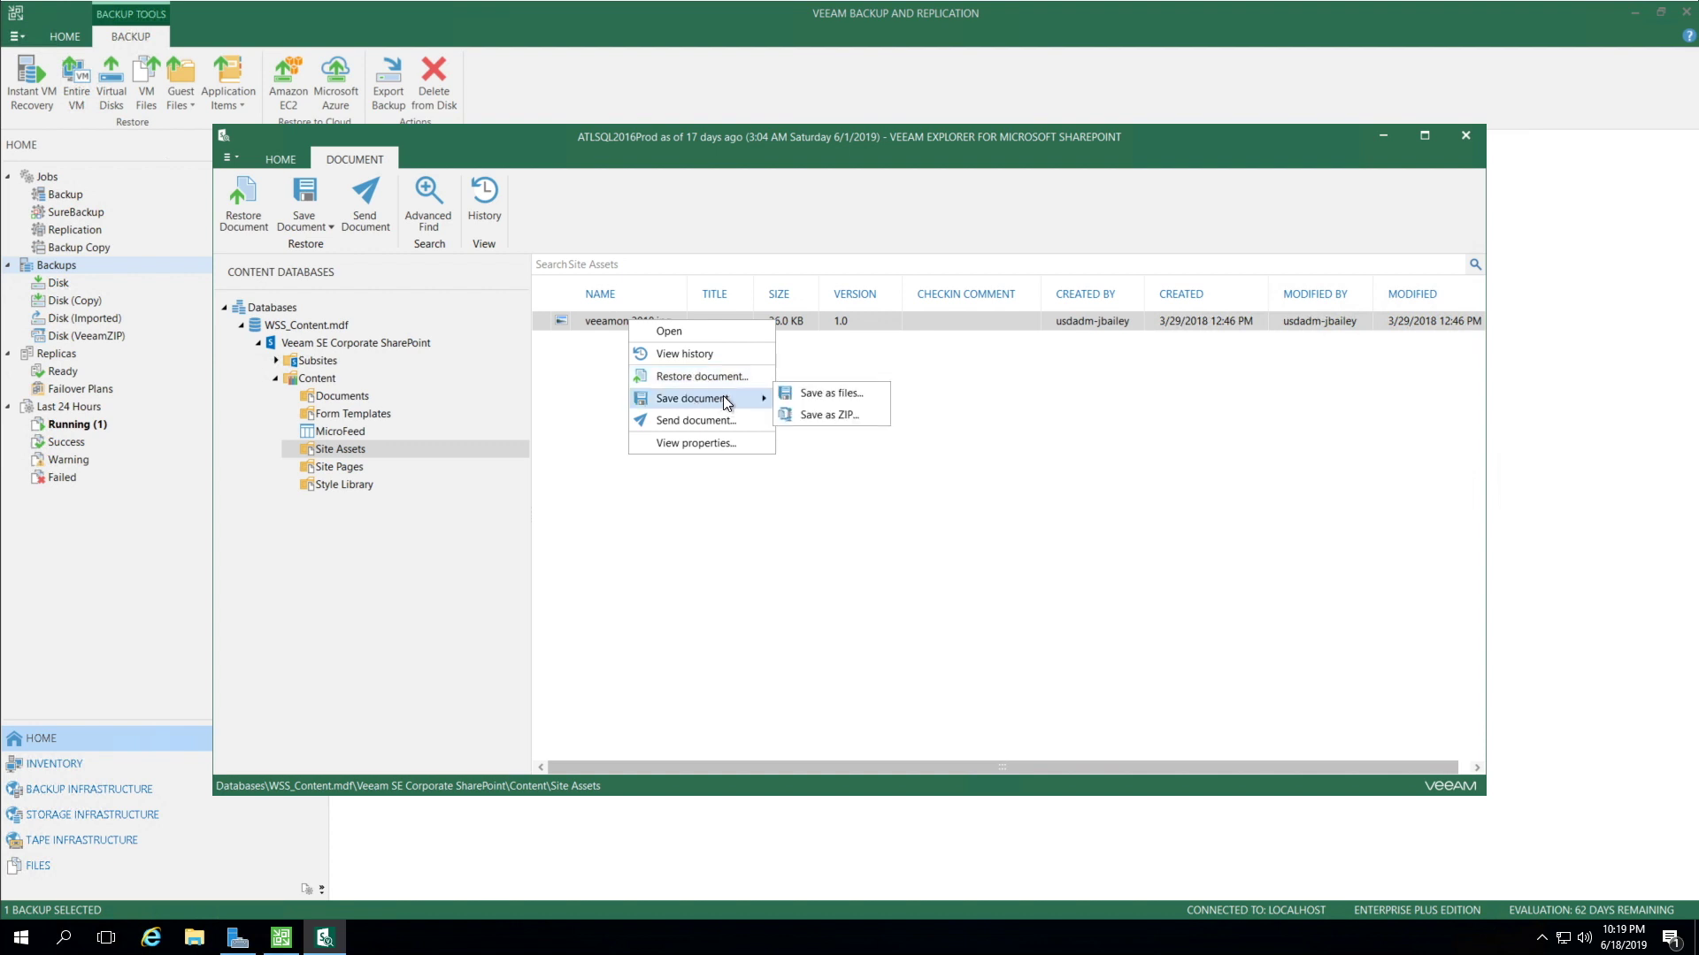
click(833, 394)
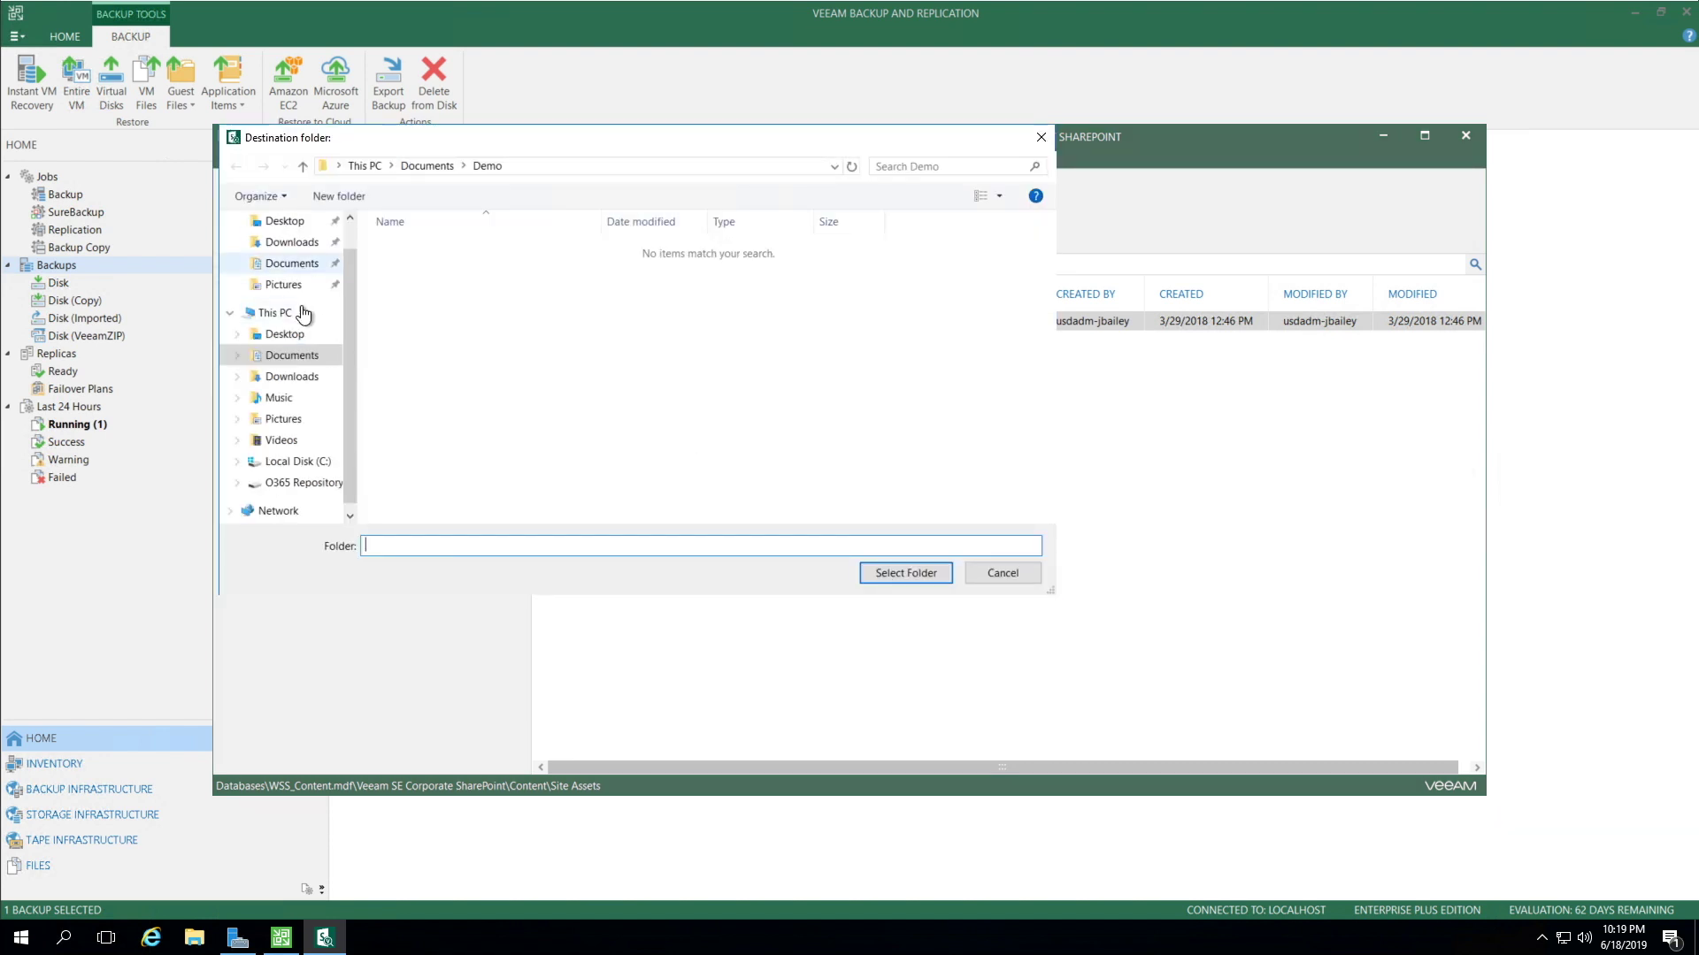
click(287, 357)
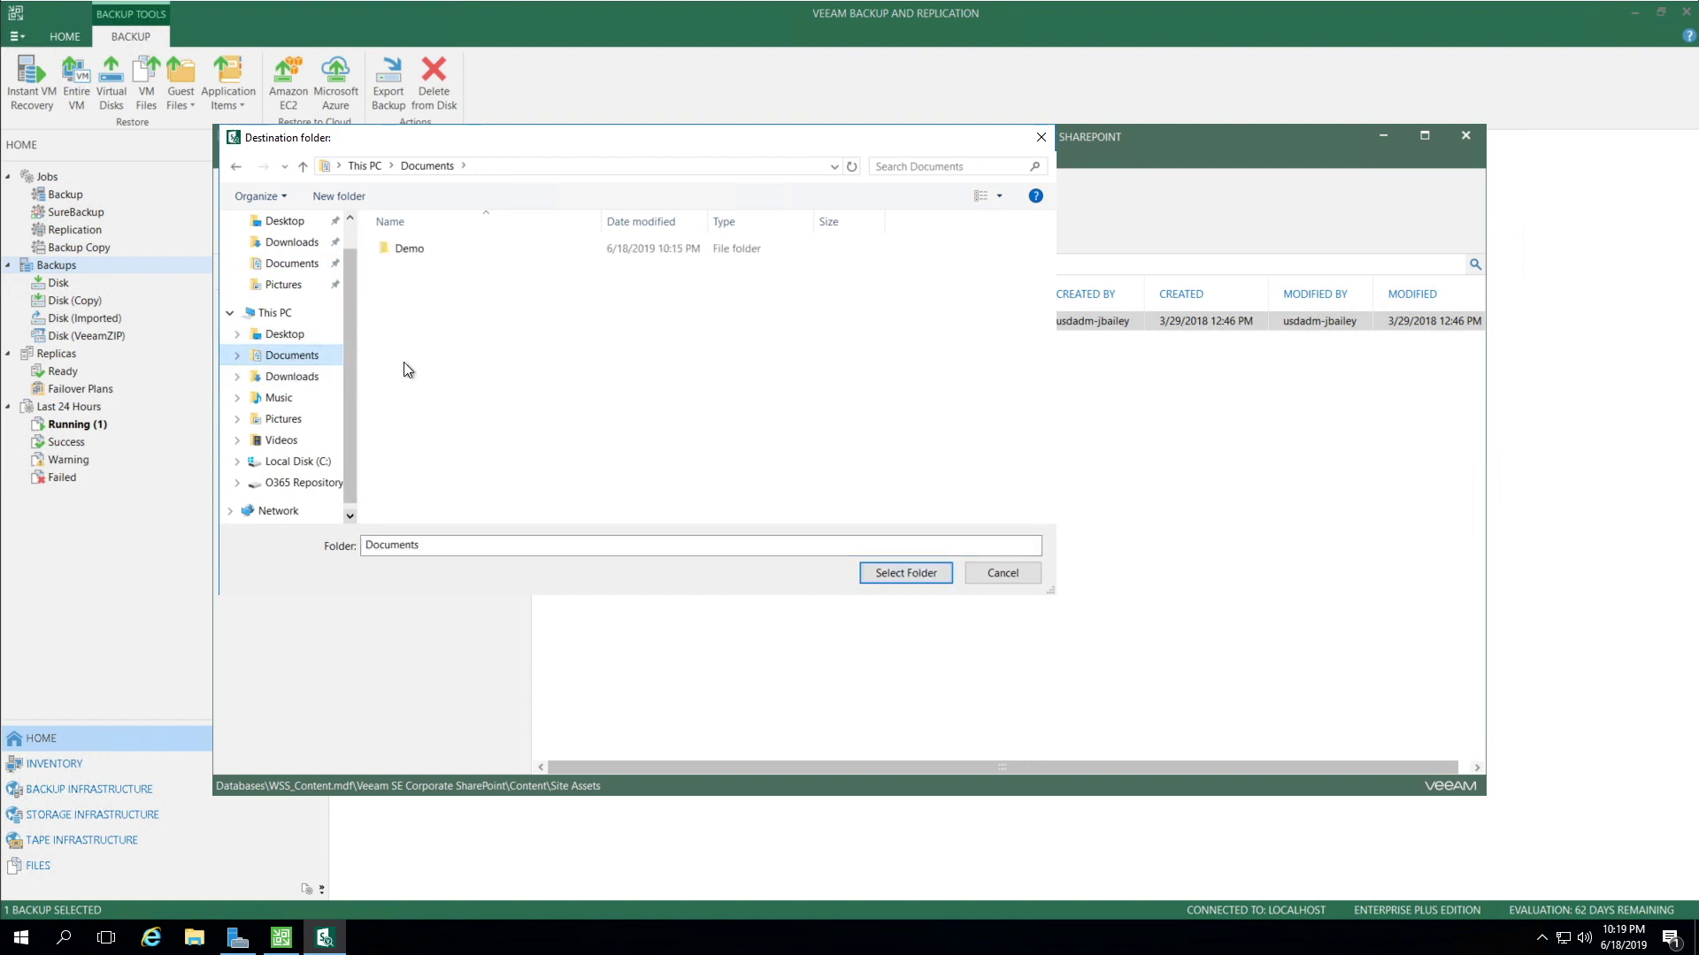
click(411, 251)
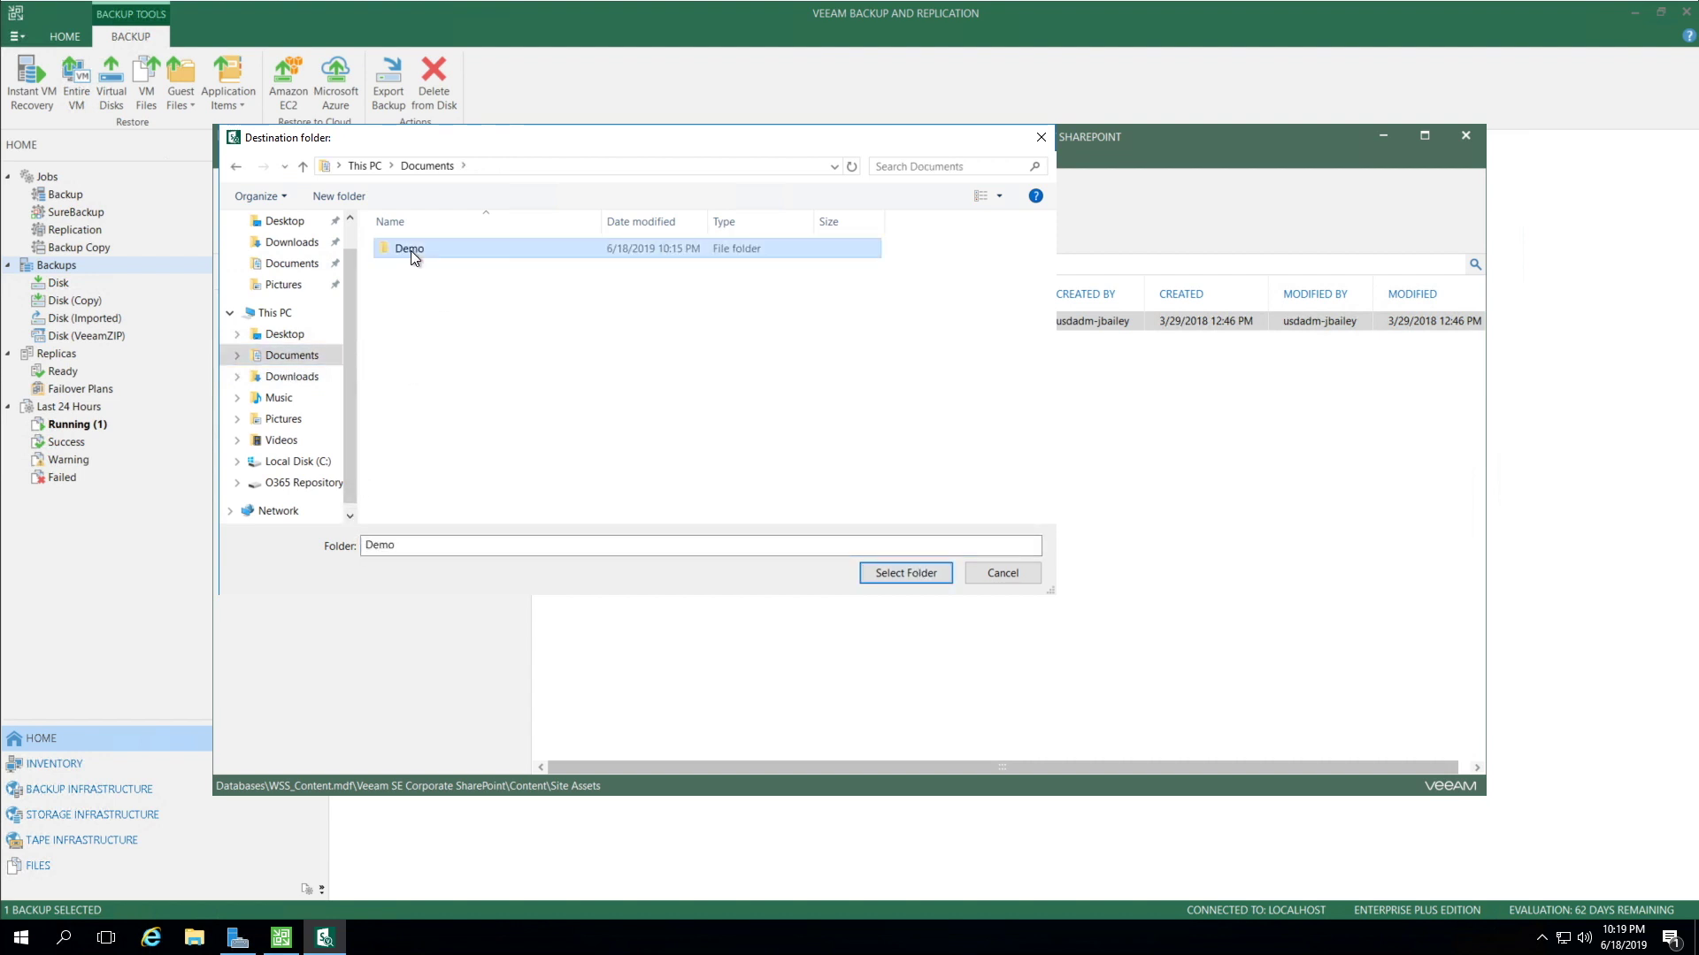
click(907, 574)
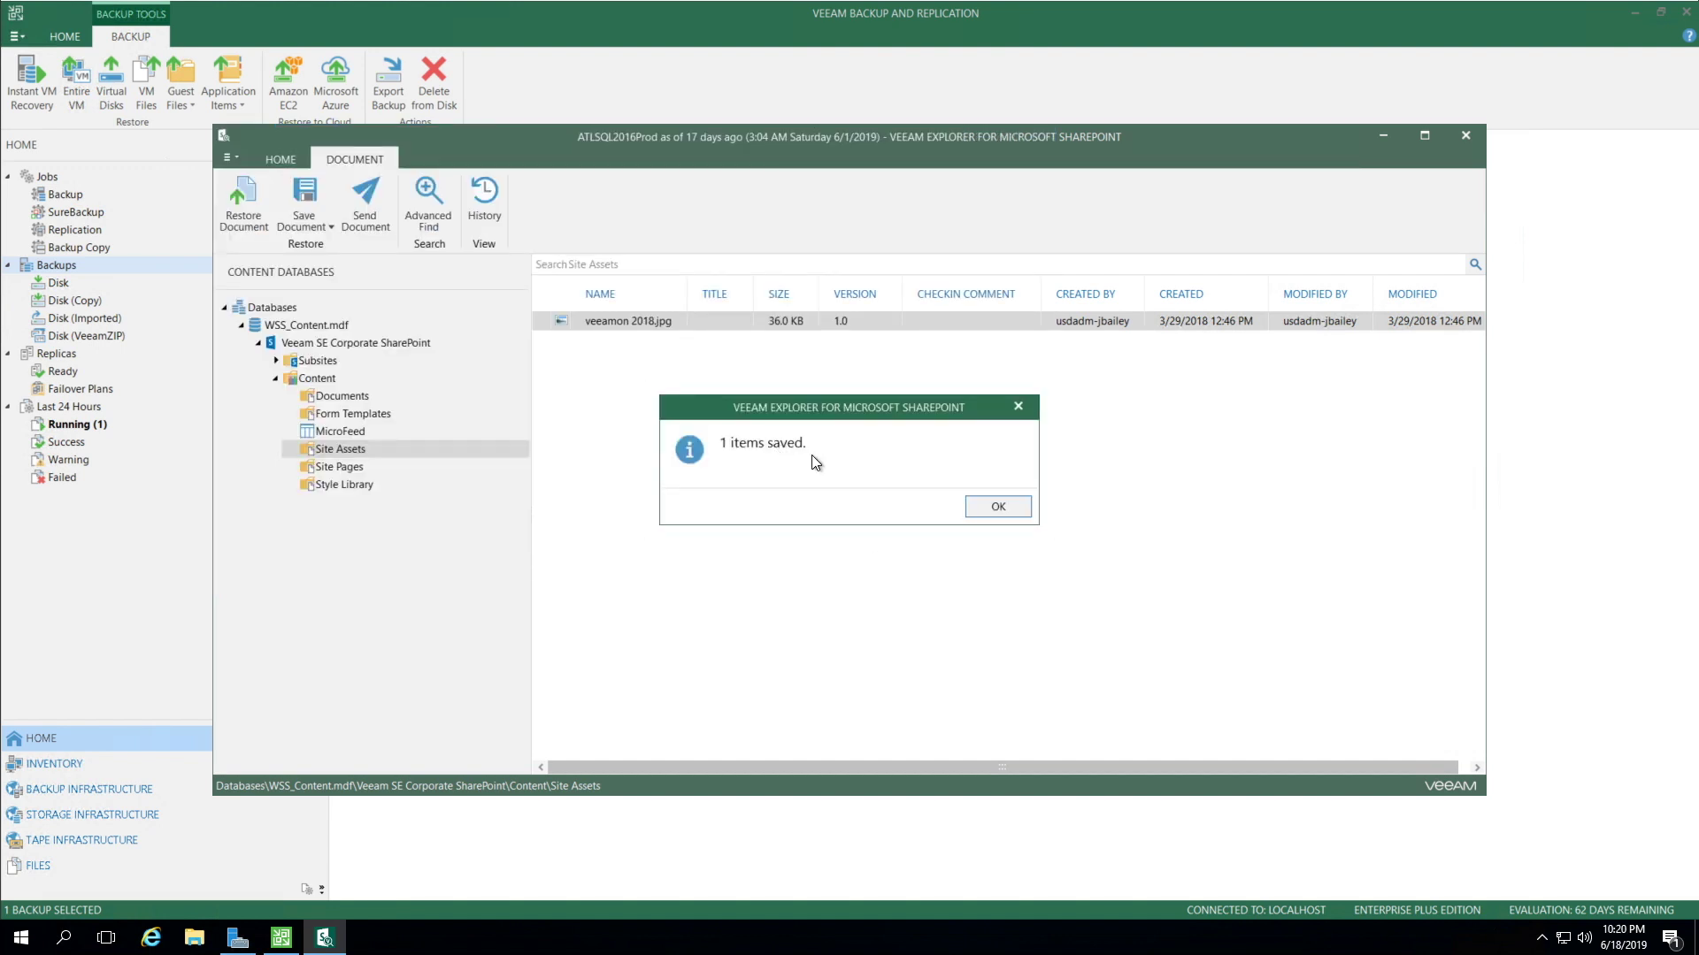
Confirm the 36 KB veeamon 2018 JPG is in Documents\Demo via File Explorer, then close it
click(196, 938)
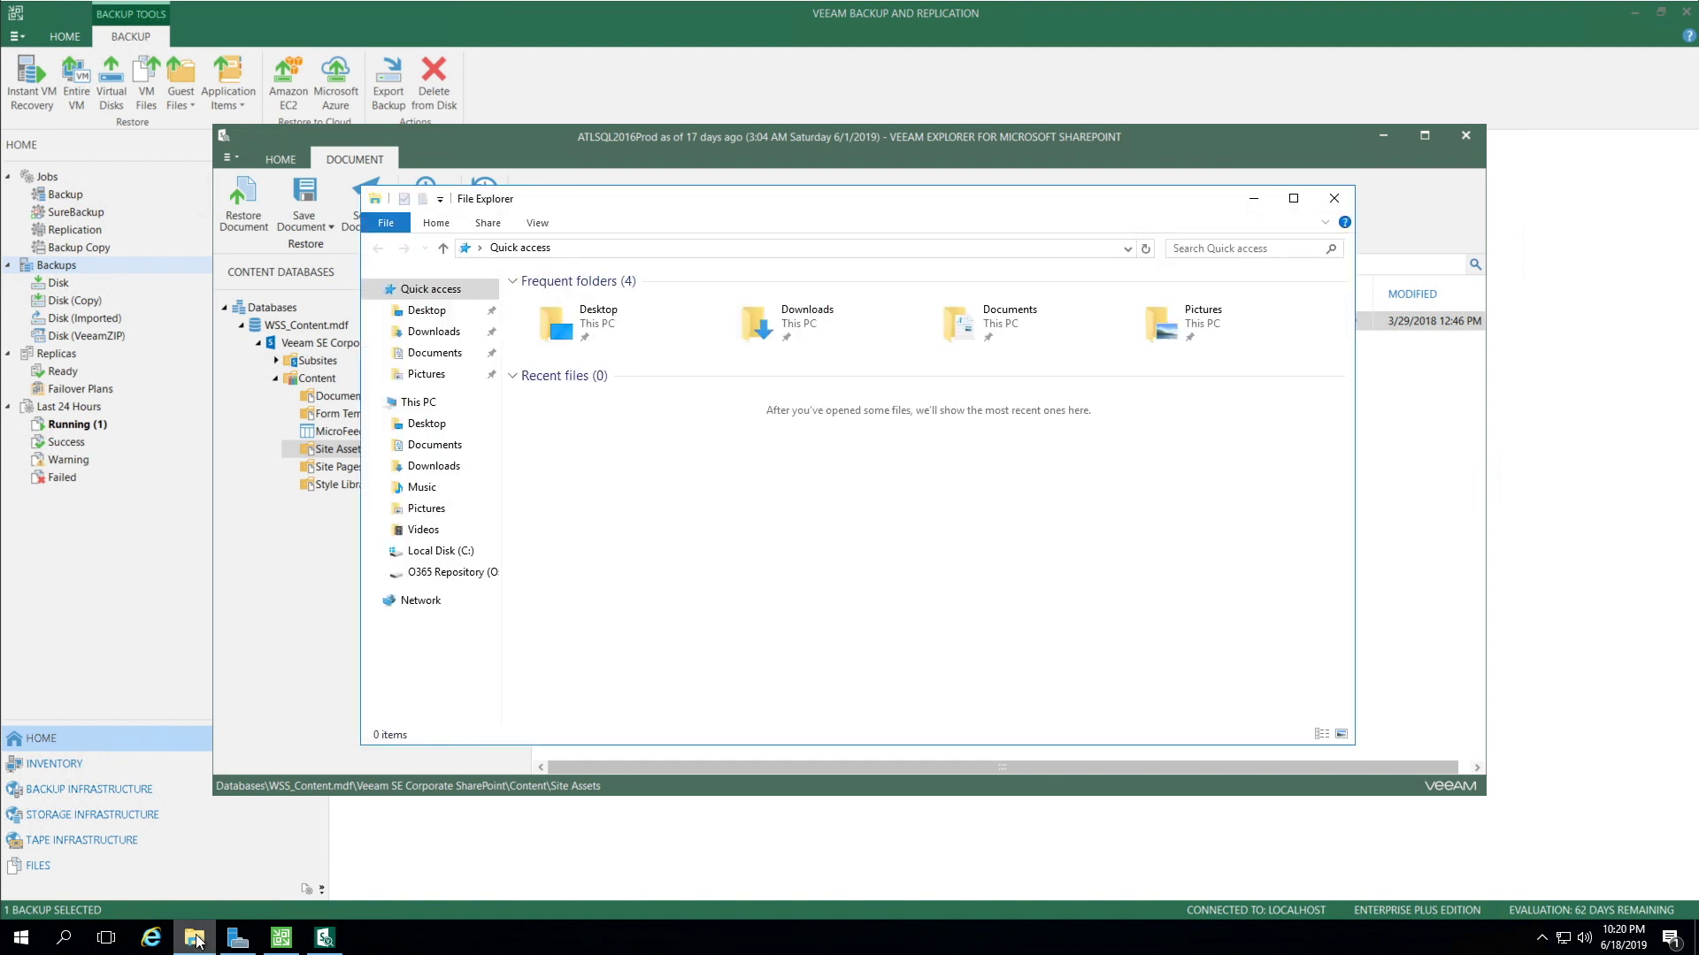
click(416, 447)
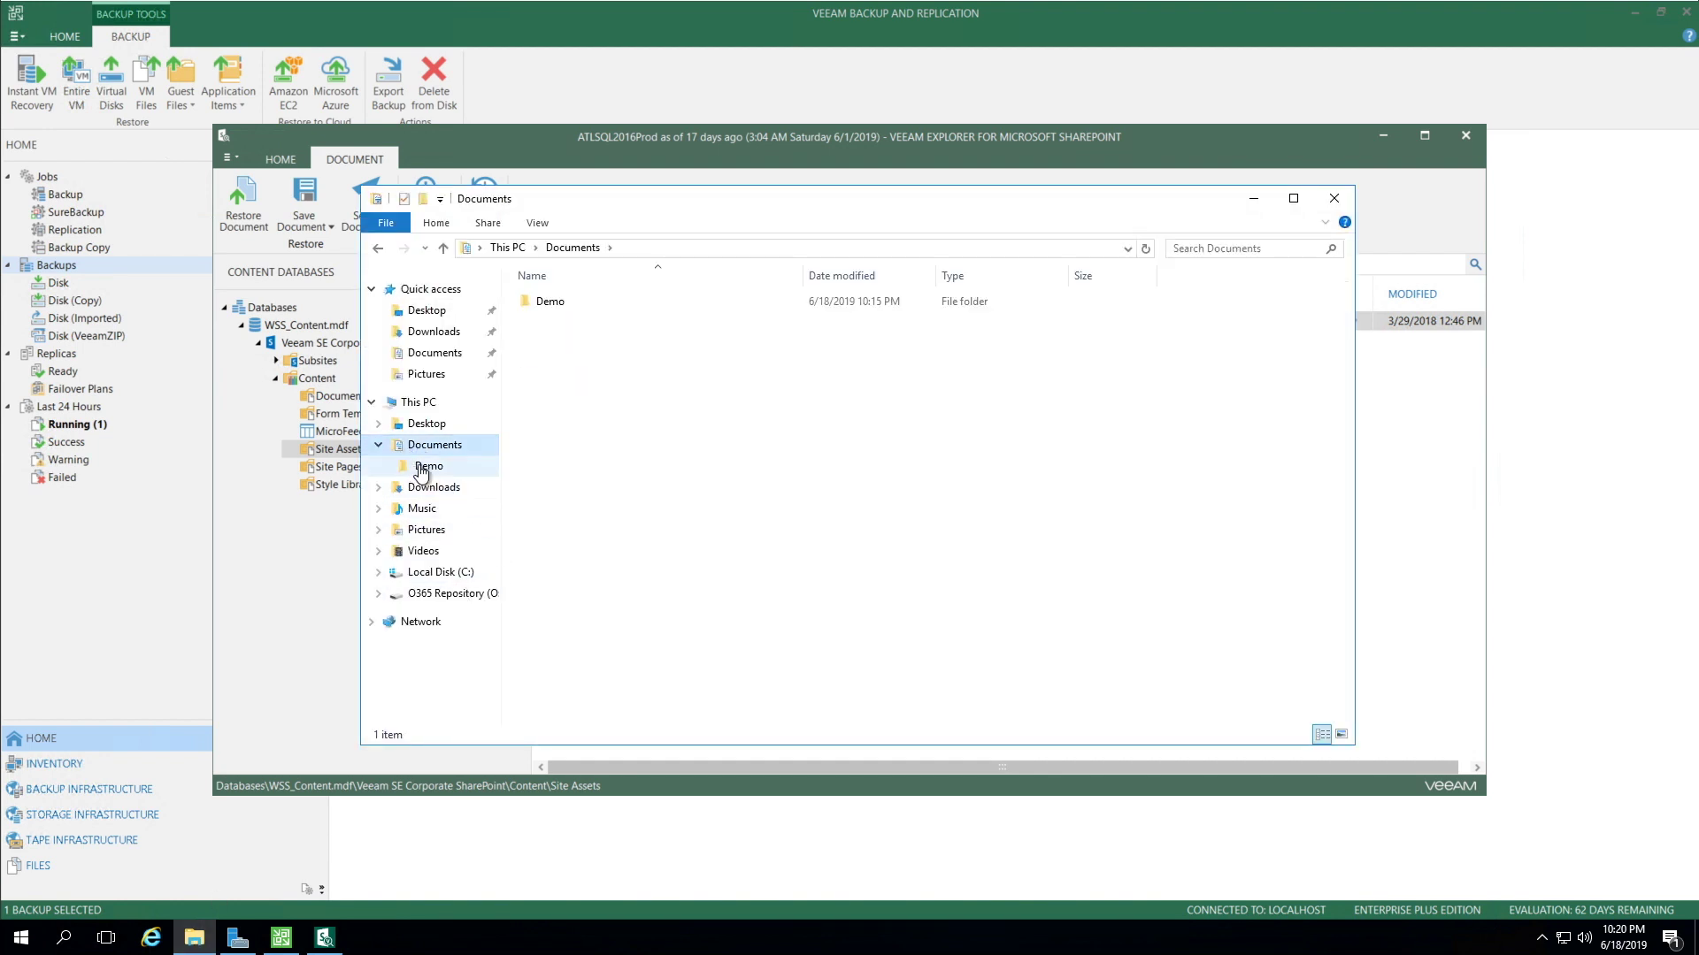
click(423, 471)
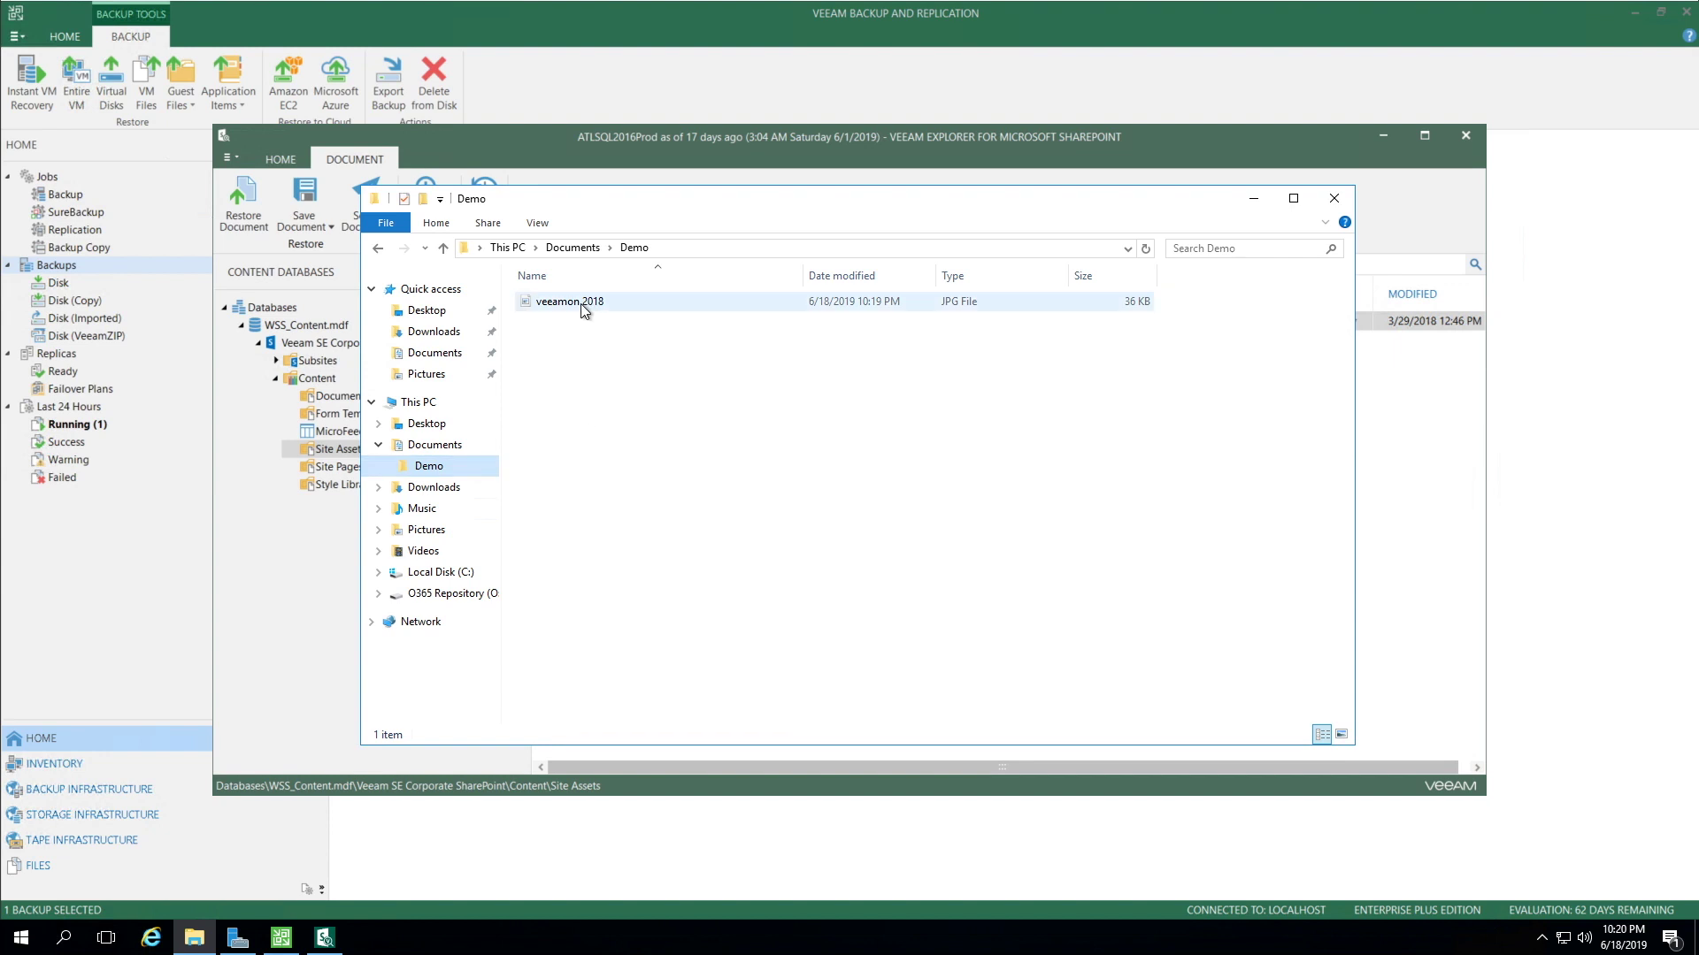
click(1333, 198)
Open View properties for veeamon 2018.jpg to see version 1.0 and size 36.0 KB
click(985, 507)
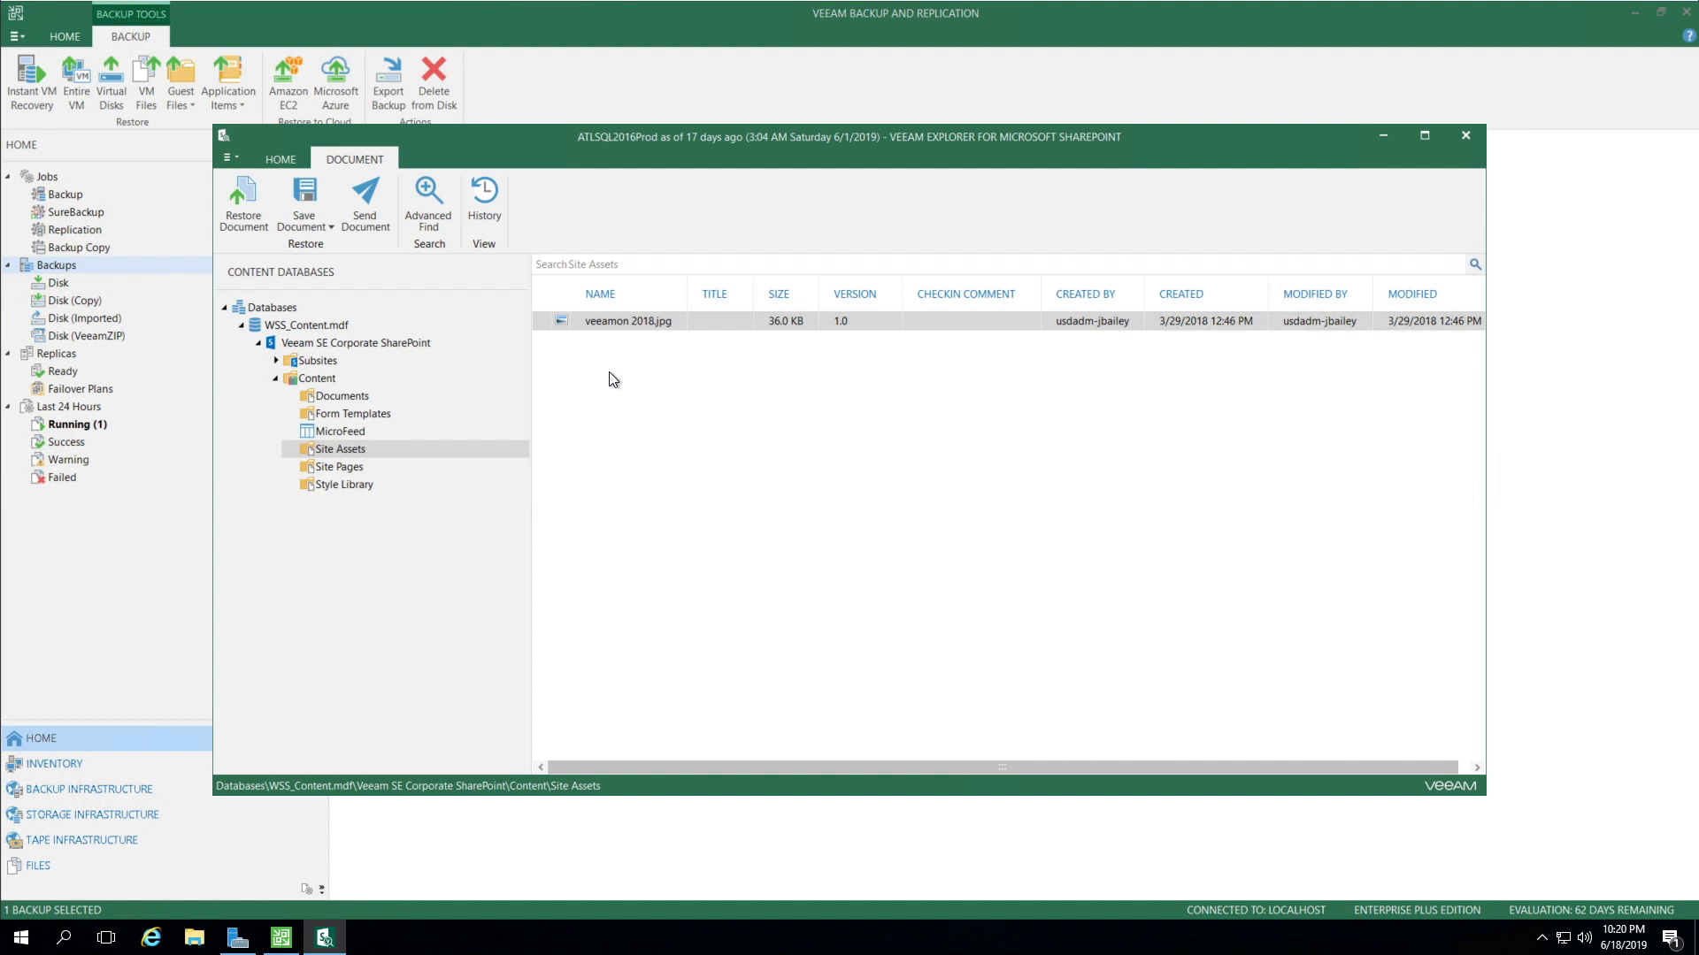
right_click(614, 321)
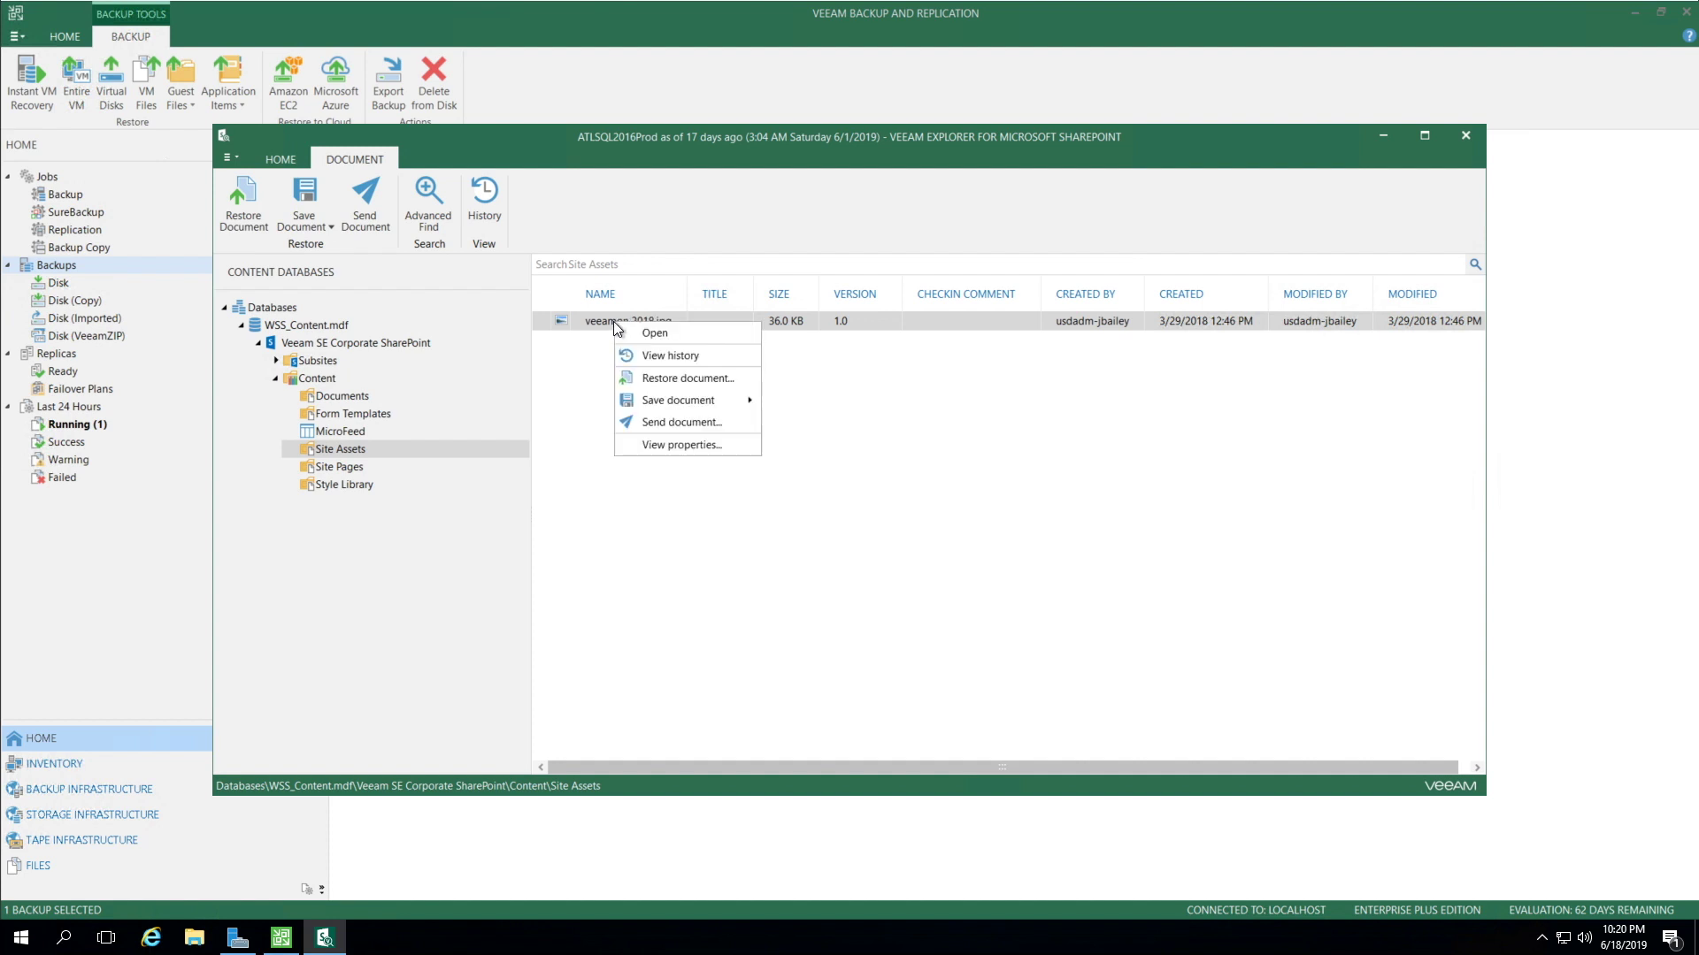
click(688, 445)
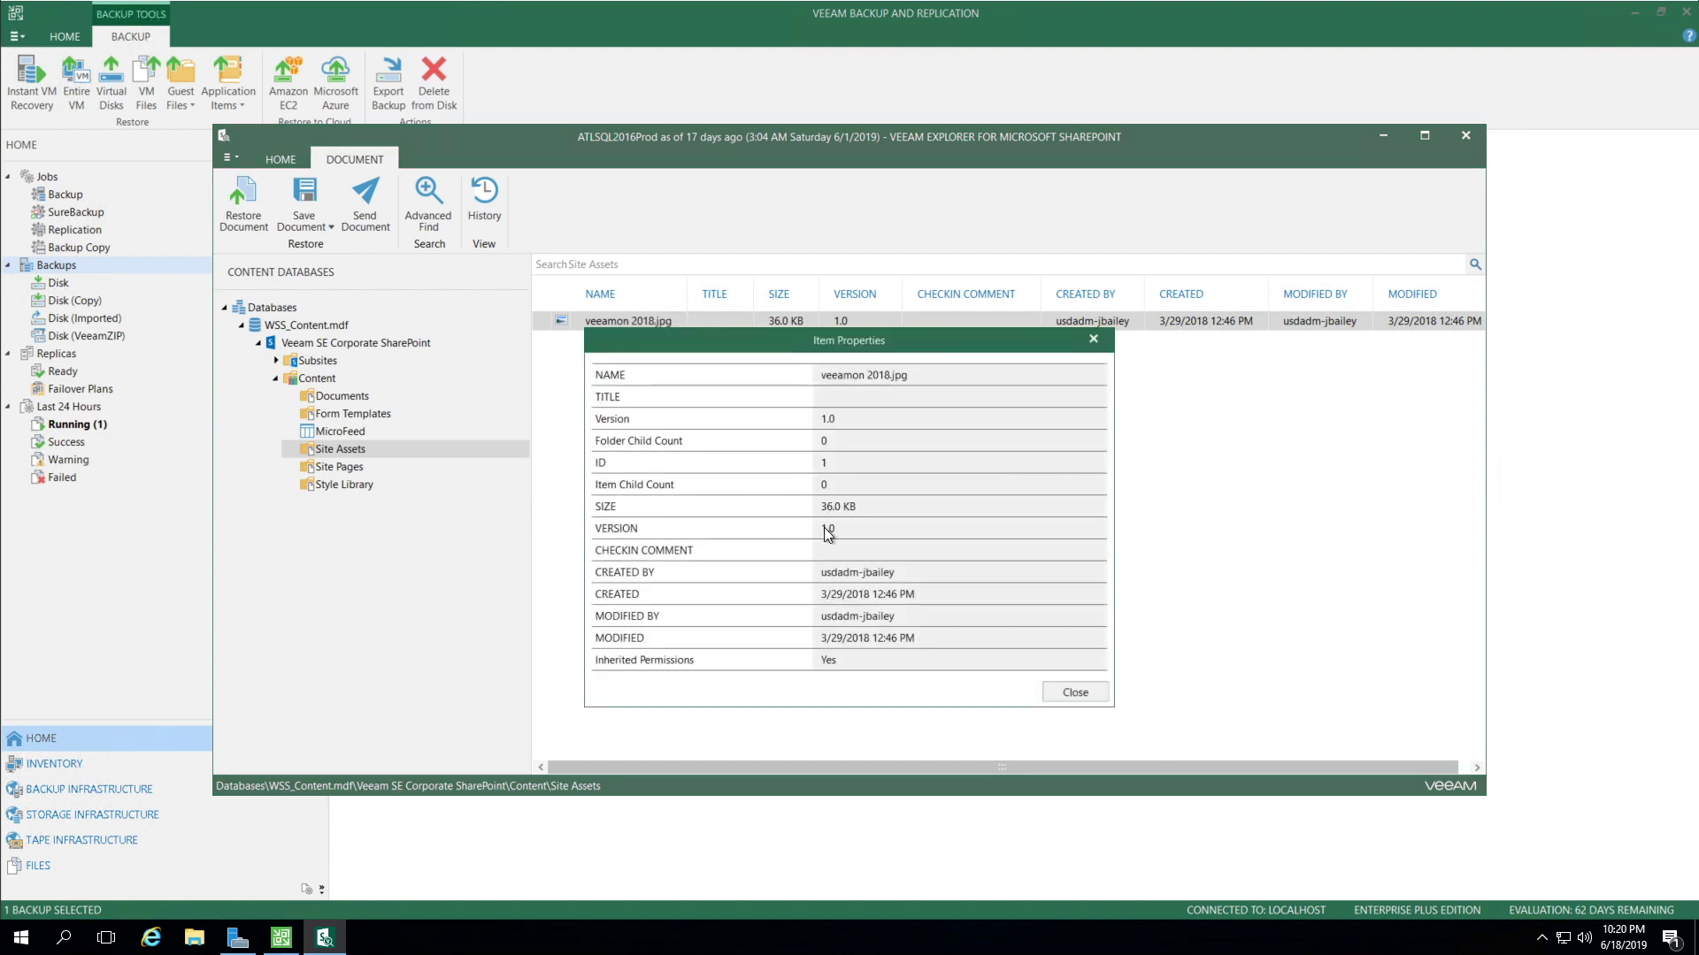